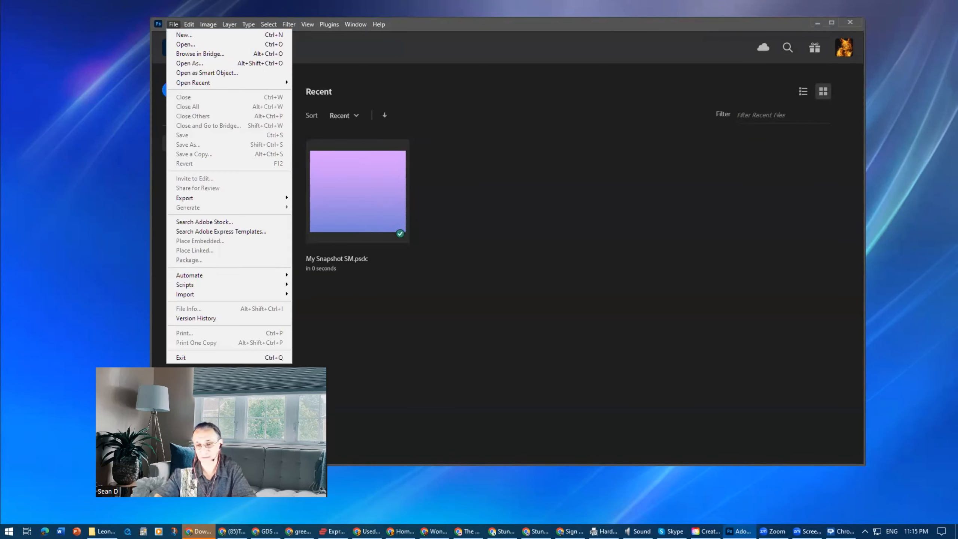
# Step: Open the teddy bear JPG image in Photoshop and reposition the application window on the desktop
pyautogui.press('Escape')
pyautogui.moveTo(957, 272); pyautogui.dragTo(512, 237)
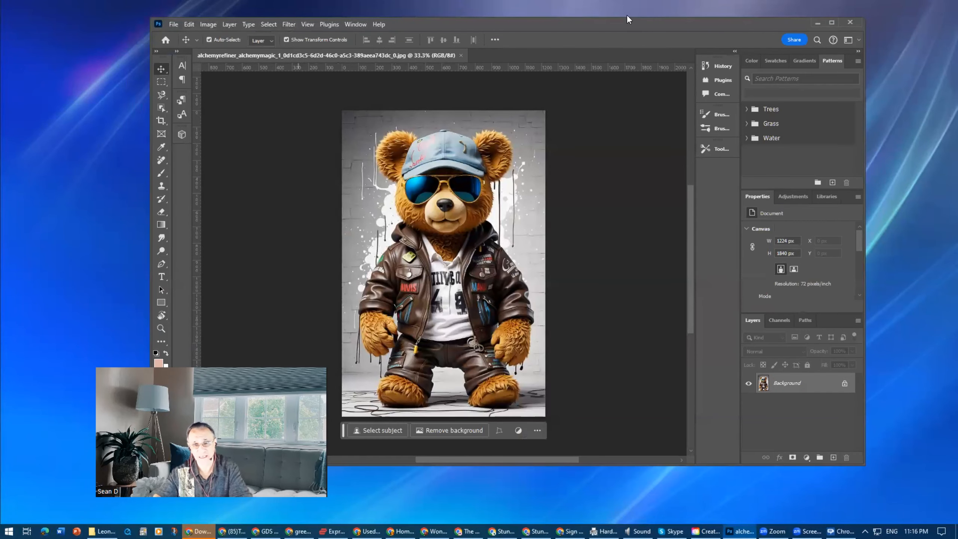
pyautogui.moveTo(615, 22); pyautogui.dragTo(646, 18)
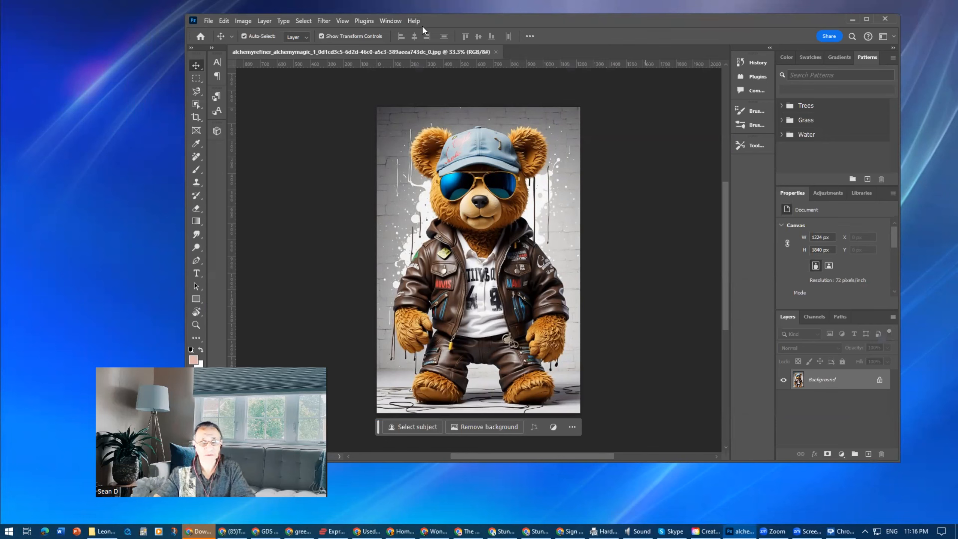
# Step: Reset the Essentials workspace to its default layout and slightly enlarge the application window
pyautogui.click(393, 23)
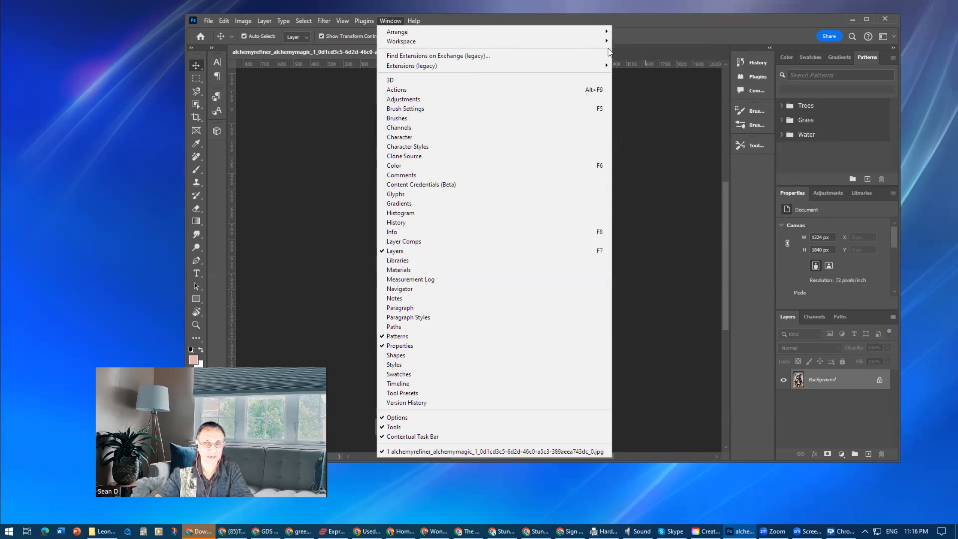
pyautogui.moveTo(604, 43)
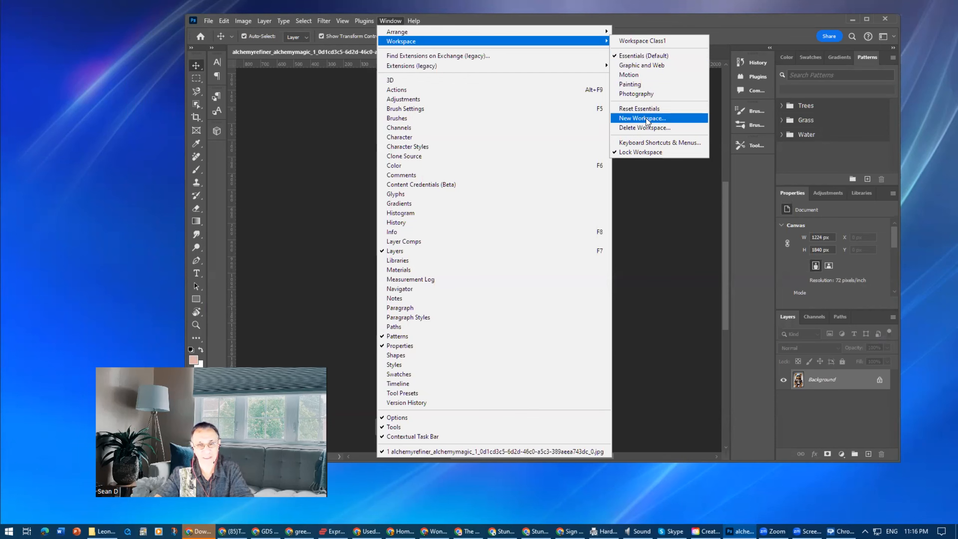
pyautogui.click(652, 110)
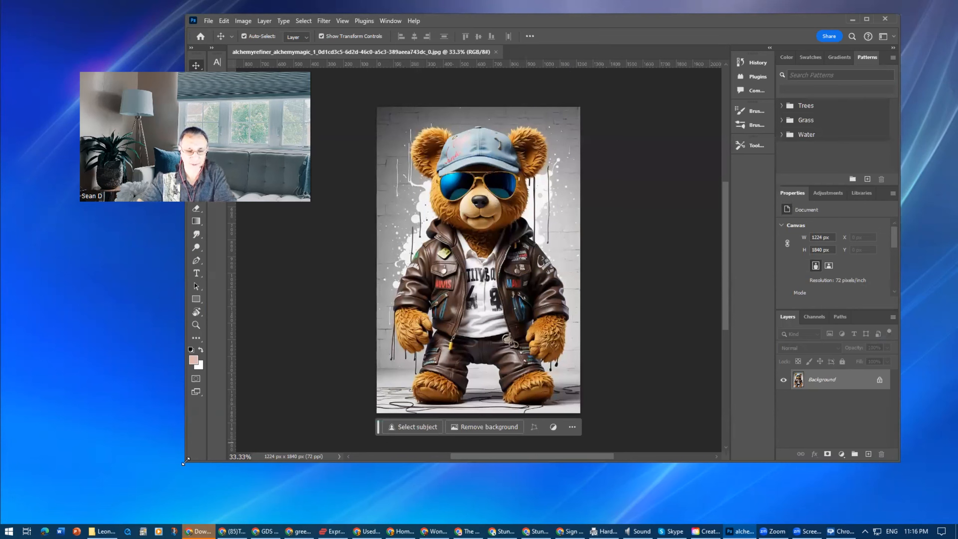
pyautogui.moveTo(187, 461); pyautogui.dragTo(167, 476)
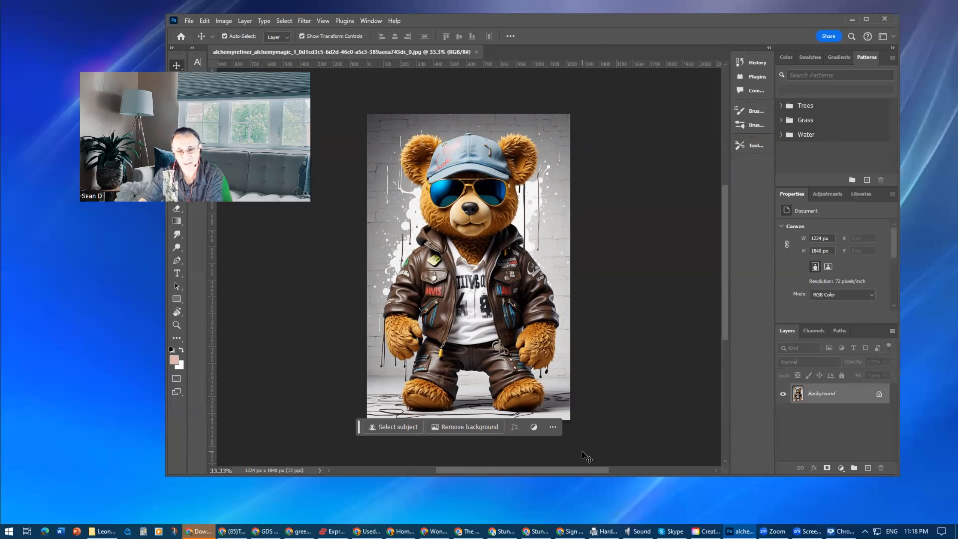
# Step: Cancel a trial switch to landscape canvas orientation and unlock the Background layer
pyautogui.click(828, 266)
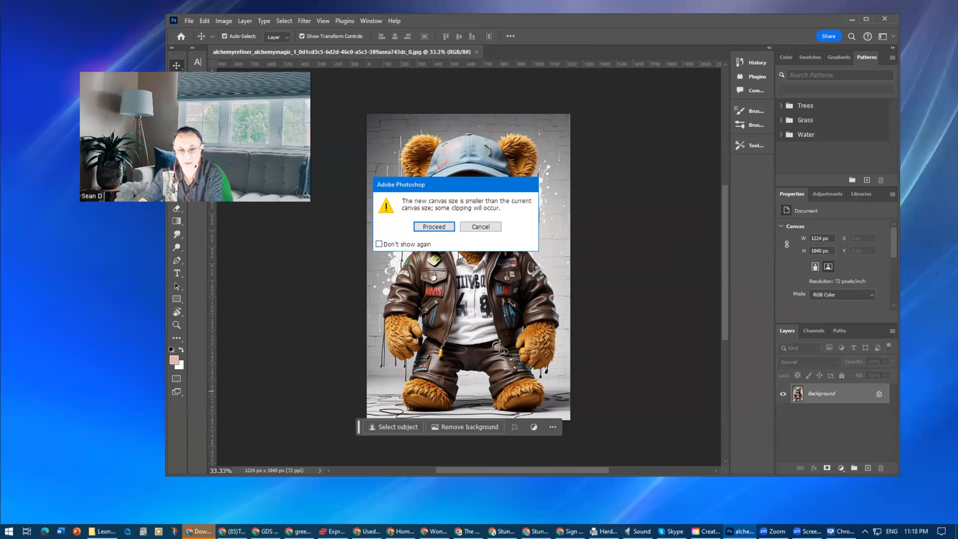
pyautogui.click(473, 227)
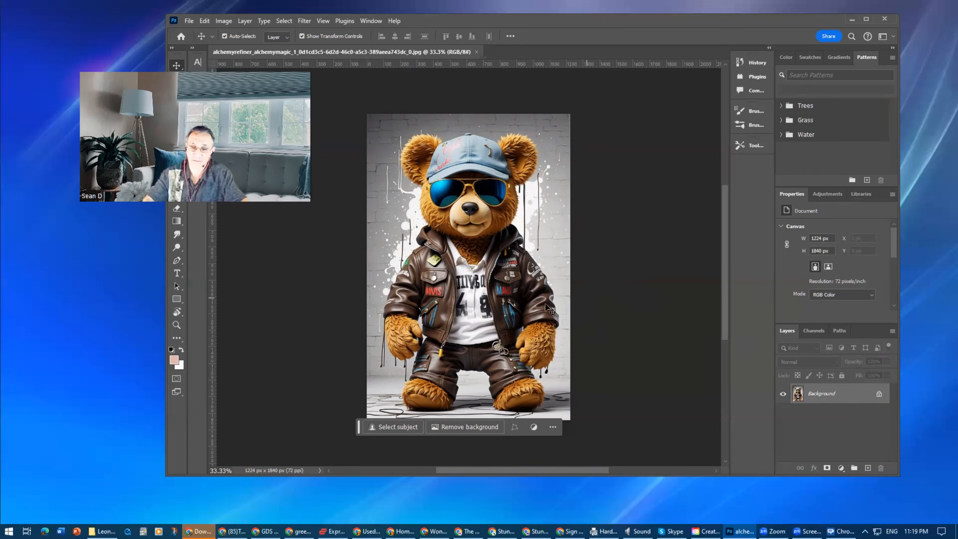
pyautogui.click(878, 394)
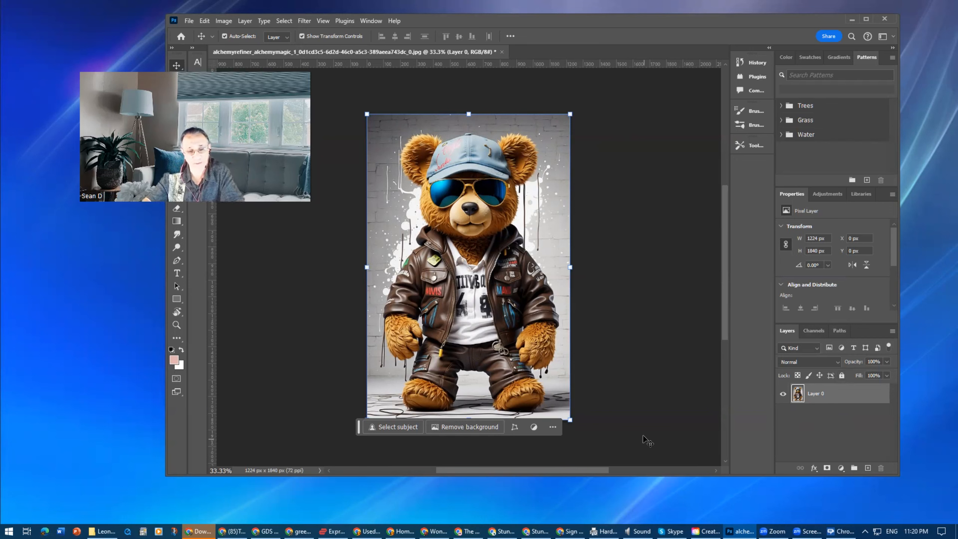
pyautogui.moveTo(360, 428)
pyautogui.mouseDown()
pyautogui.moveTo(401, 434)
pyautogui.moveTo(370, 435)
pyautogui.mouseUp()
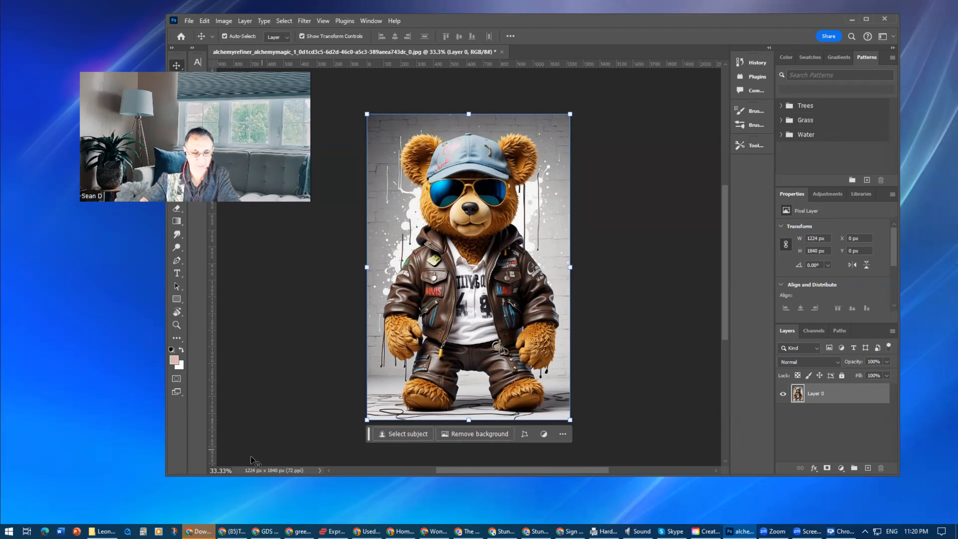
# Step: Display the full list of quick actions and apply Remove background to the bear layer
pyautogui.click(781, 226)
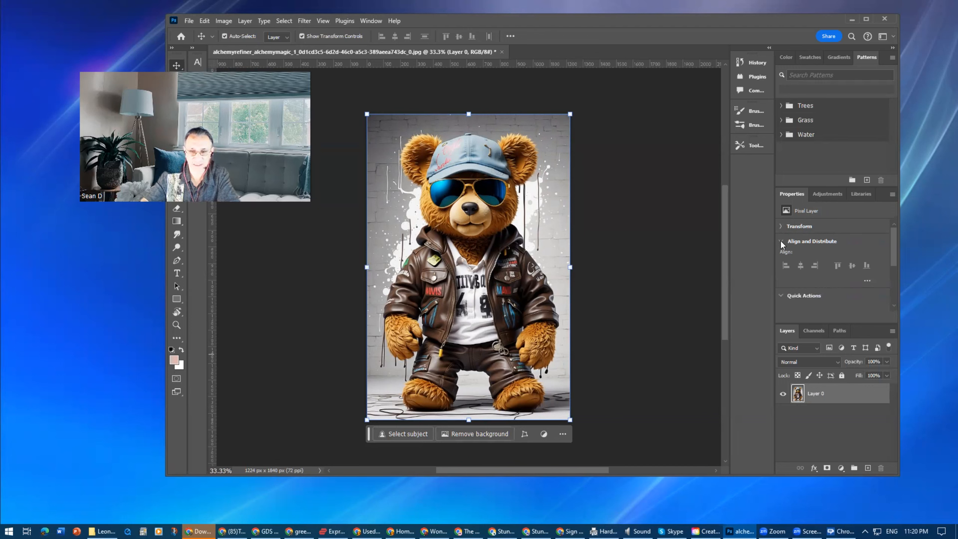
pyautogui.click(782, 240)
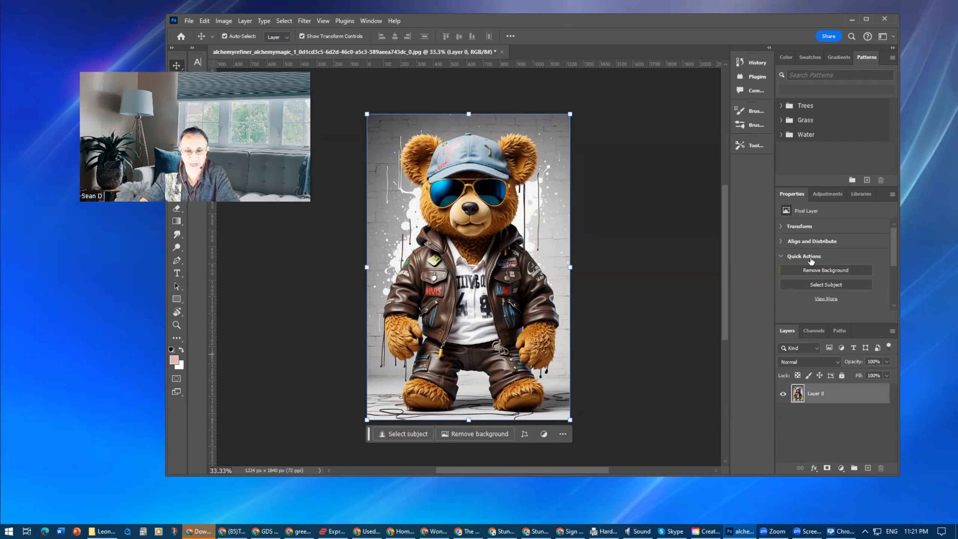
pyautogui.click(823, 301)
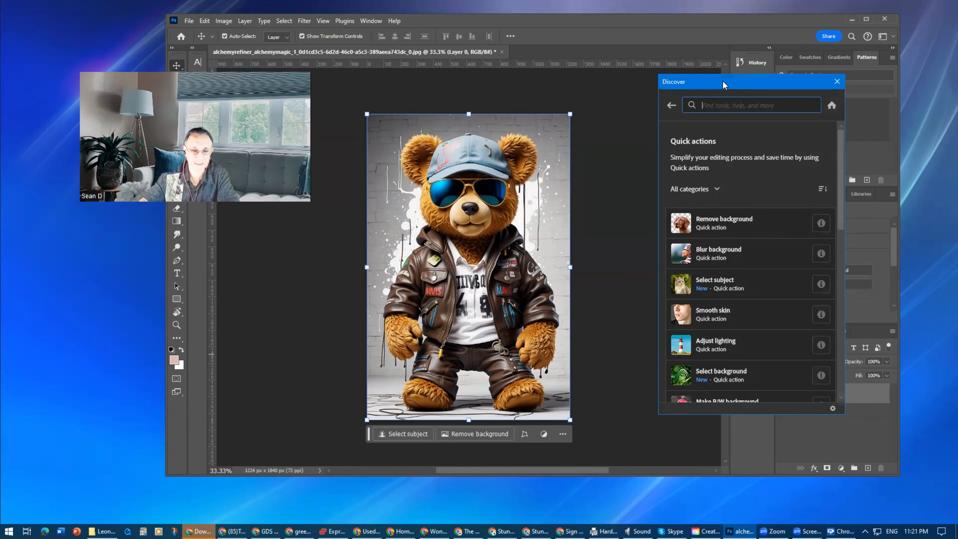
pyautogui.moveTo(723, 82); pyautogui.dragTo(658, 81)
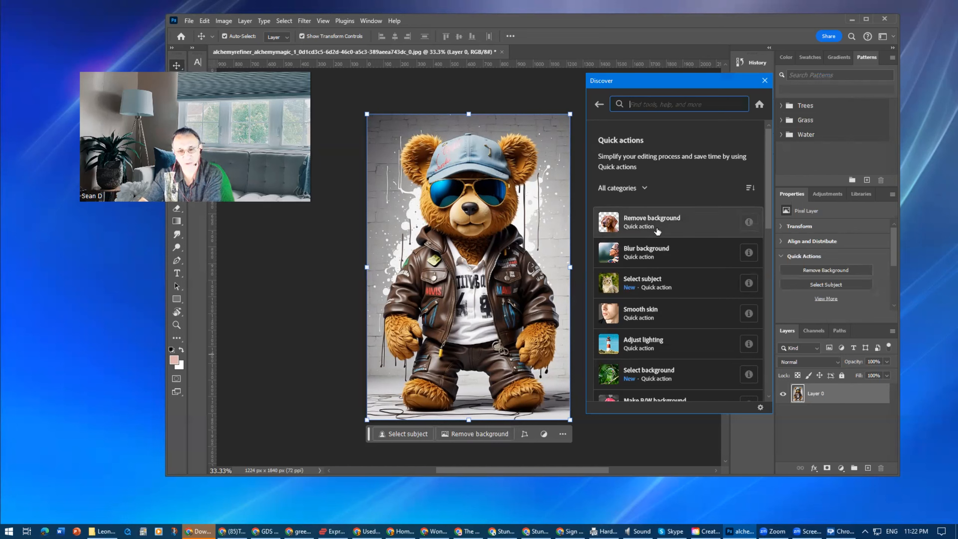
pyautogui.click(634, 221)
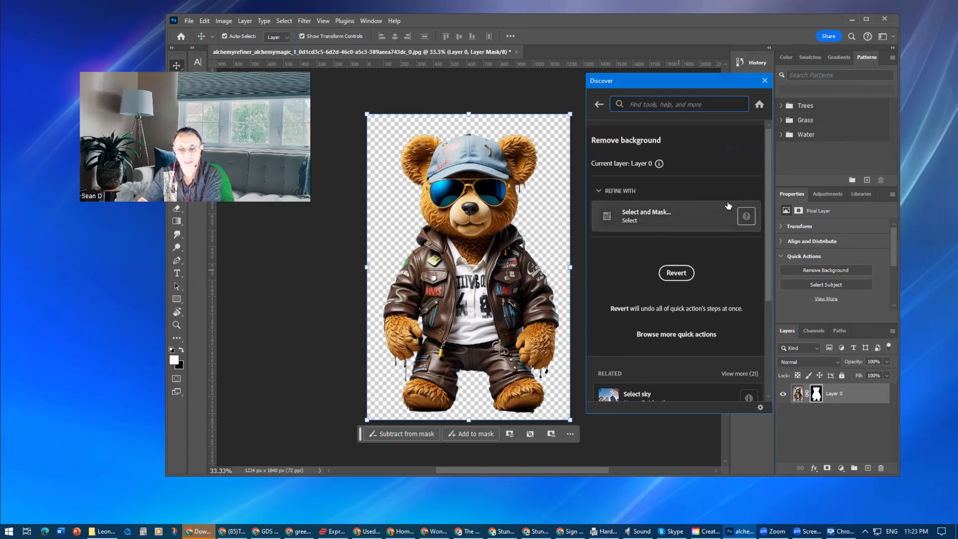
# Step: Look through the refine, revert and related options of the Remove background action and return to the quick actions list
pyautogui.moveTo(621, 211)
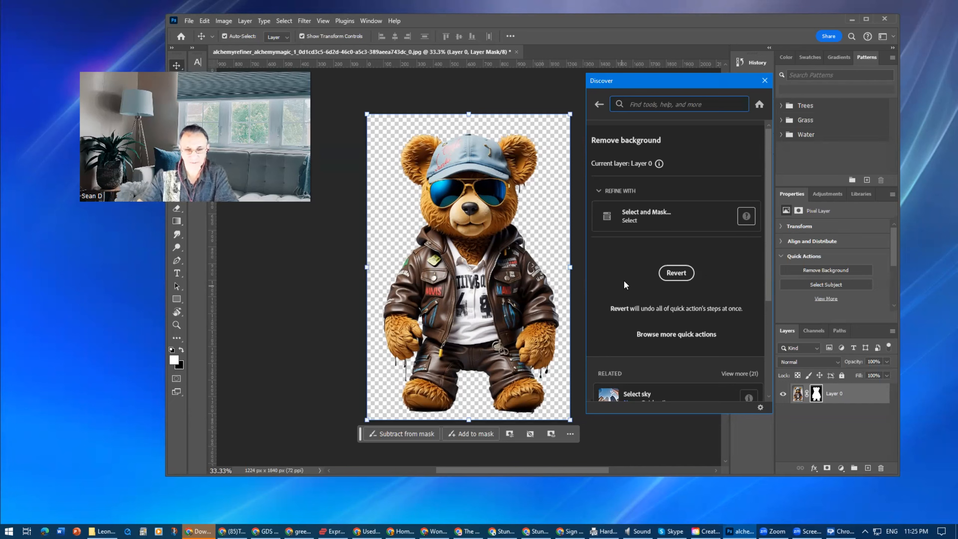
pyautogui.scroll(-3, 643, 334)
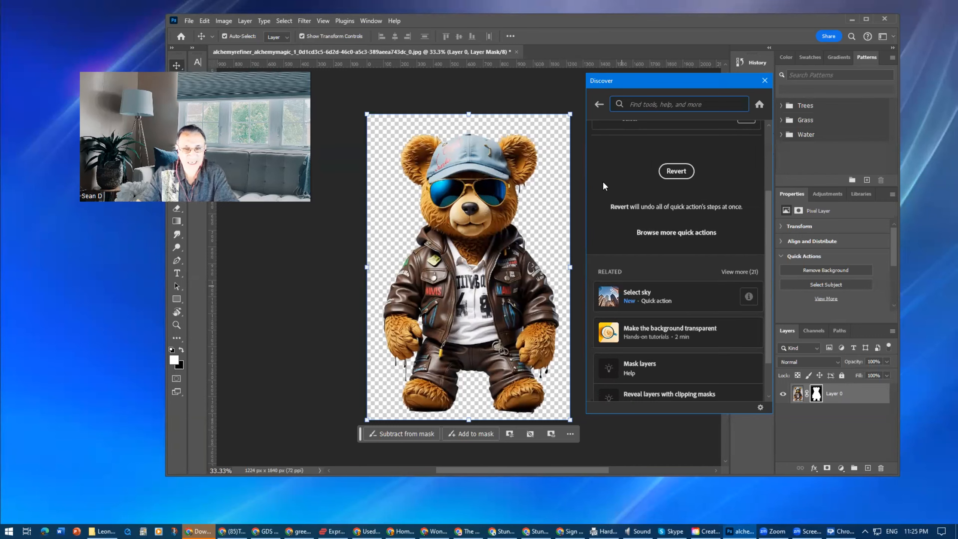
pyautogui.scroll(-2, 641, 295)
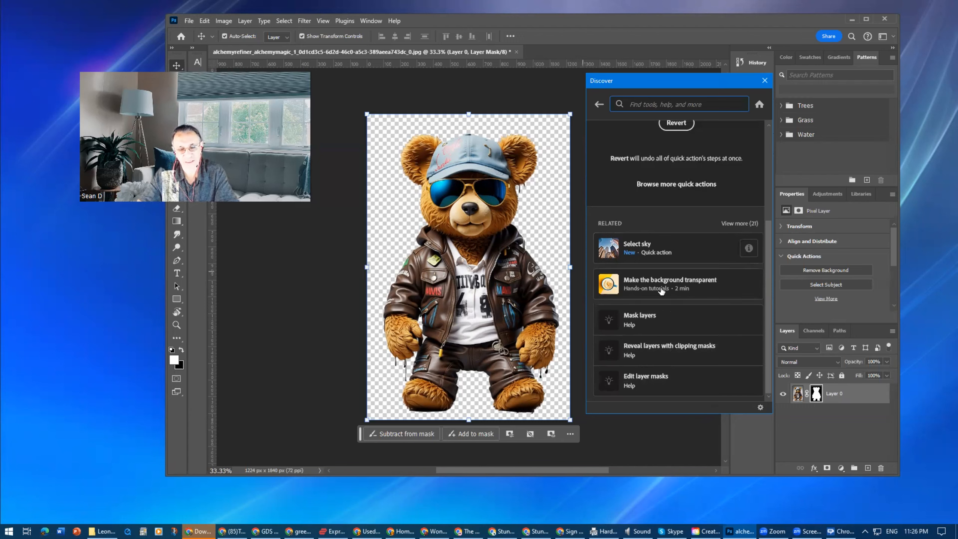
pyautogui.scroll(4, 661, 291)
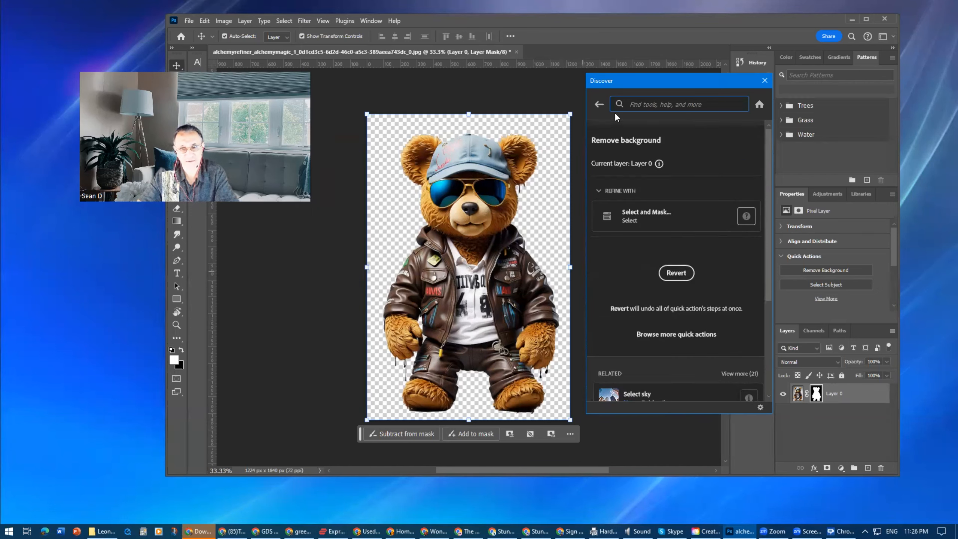
pyautogui.click(598, 105)
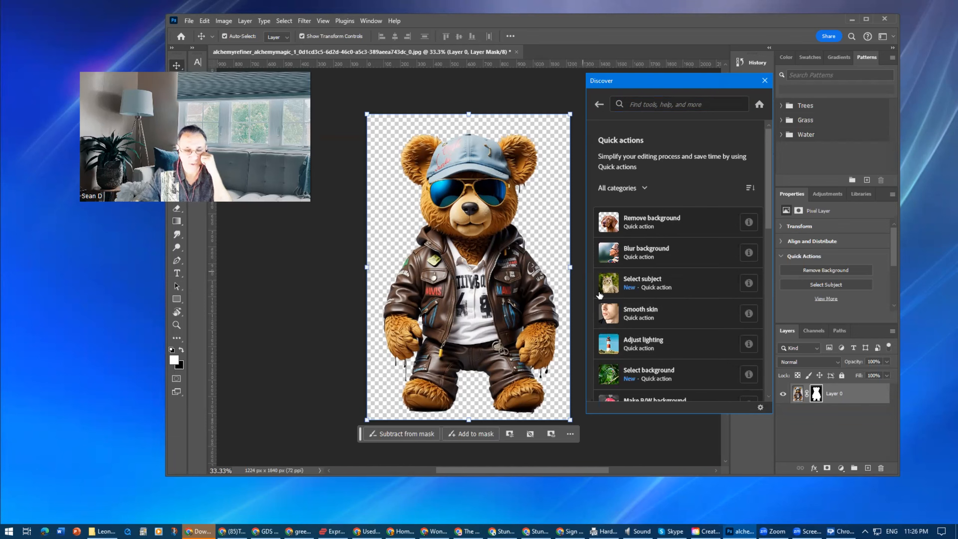
# Step: Undo the layer mask added by the background removal and clear the remaining bear selection
pyautogui.click(204, 21)
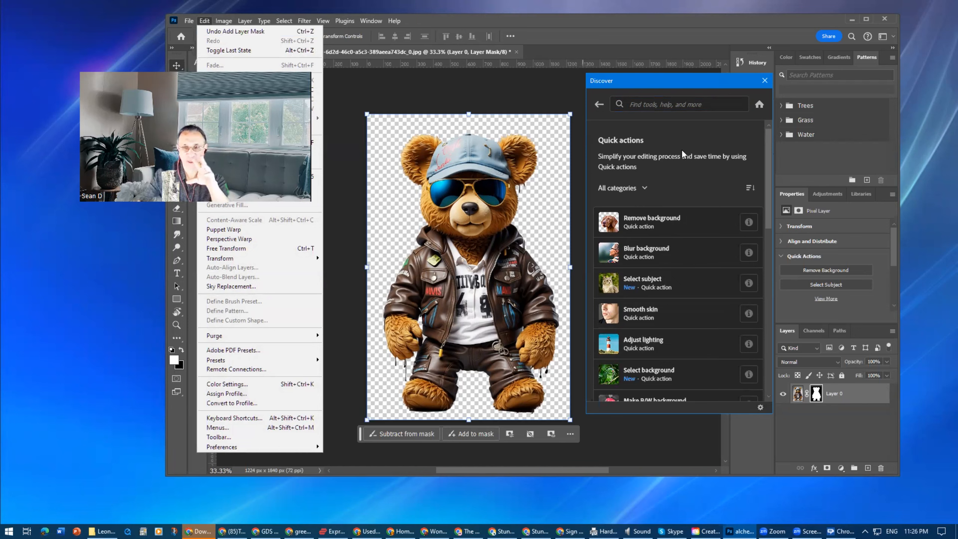
pyautogui.moveTo(702, 81); pyautogui.dragTo(569, 77)
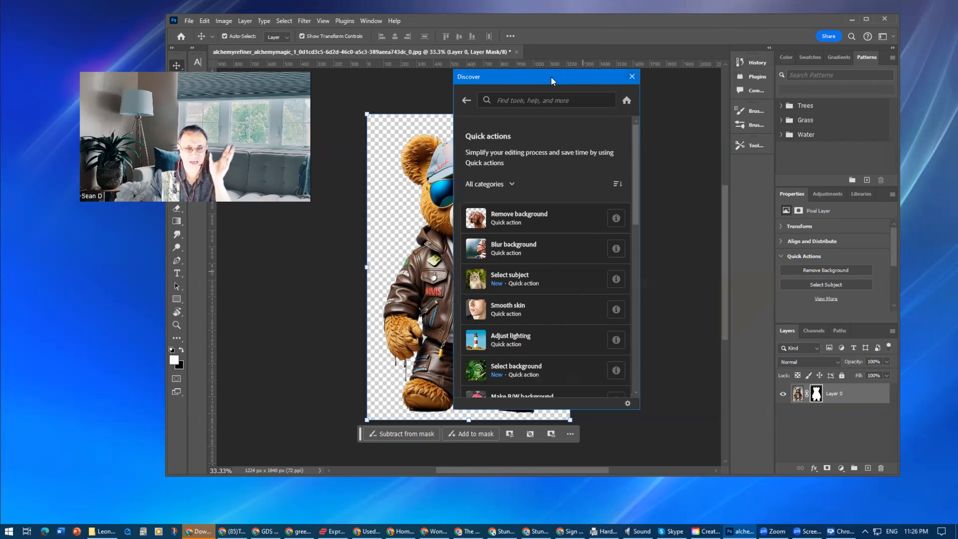
pyautogui.moveTo(550, 76); pyautogui.dragTo(671, 86)
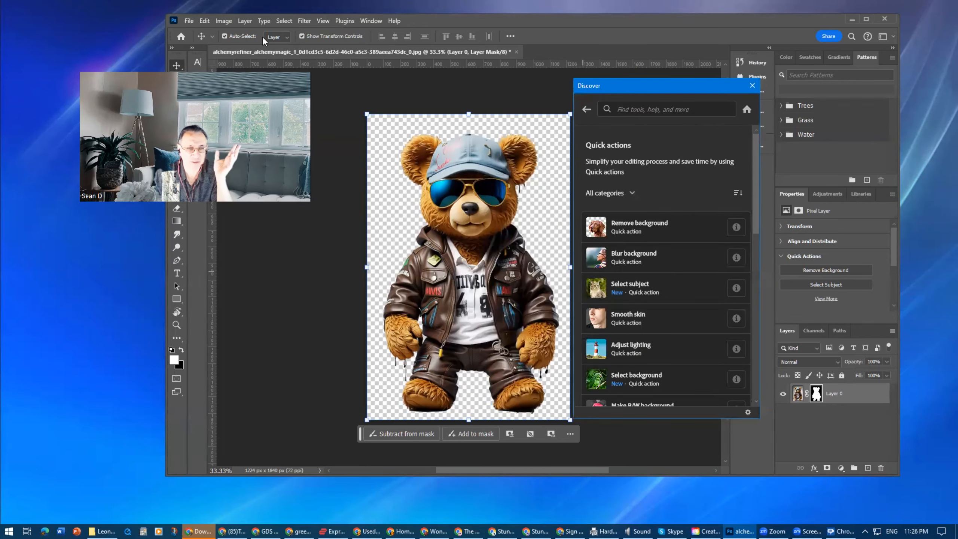
pyautogui.click(206, 20)
pyautogui.click(231, 32)
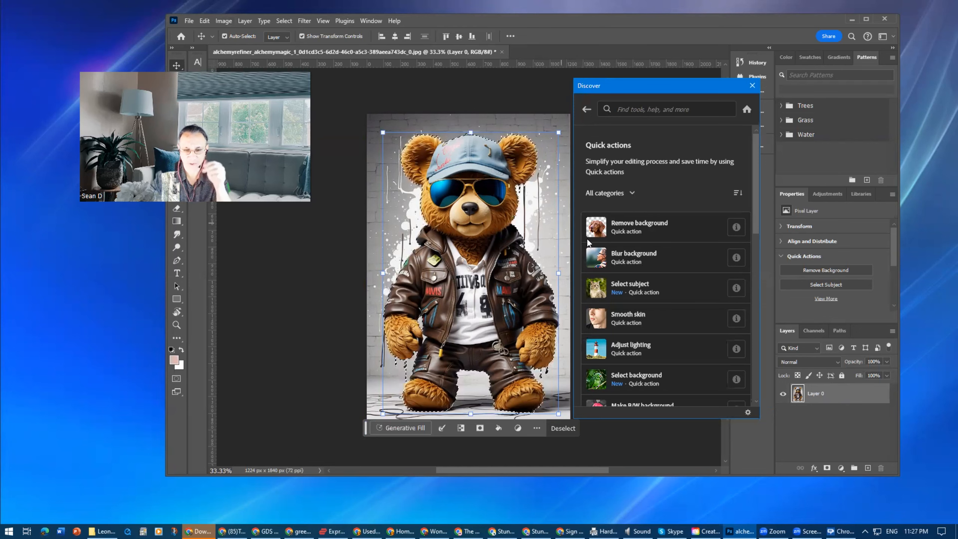
pyautogui.keyDown('ctrl'); pyautogui.click(833, 397); pyautogui.keyUp('ctrl')
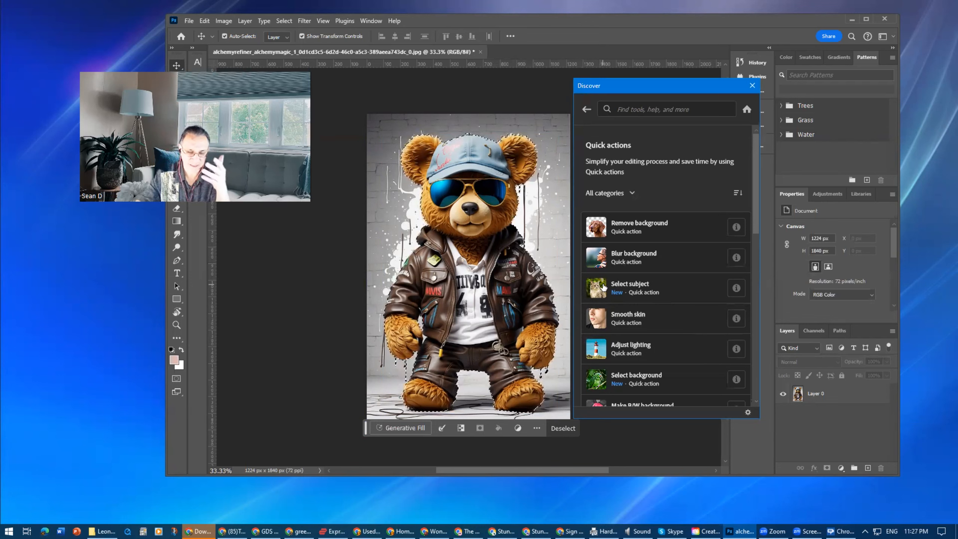
pyautogui.hotkey('ctrl', 'd')
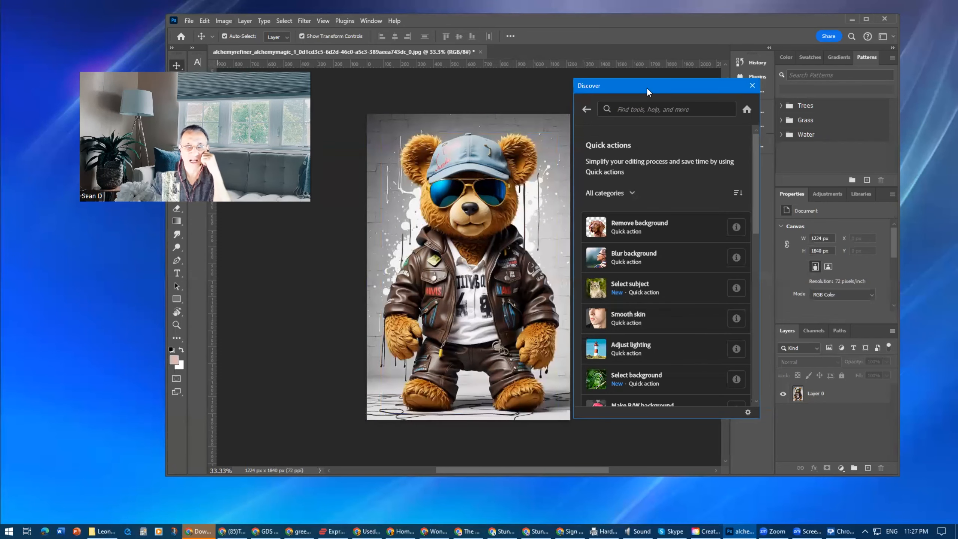
pyautogui.moveTo(646, 87); pyautogui.dragTo(650, 85)
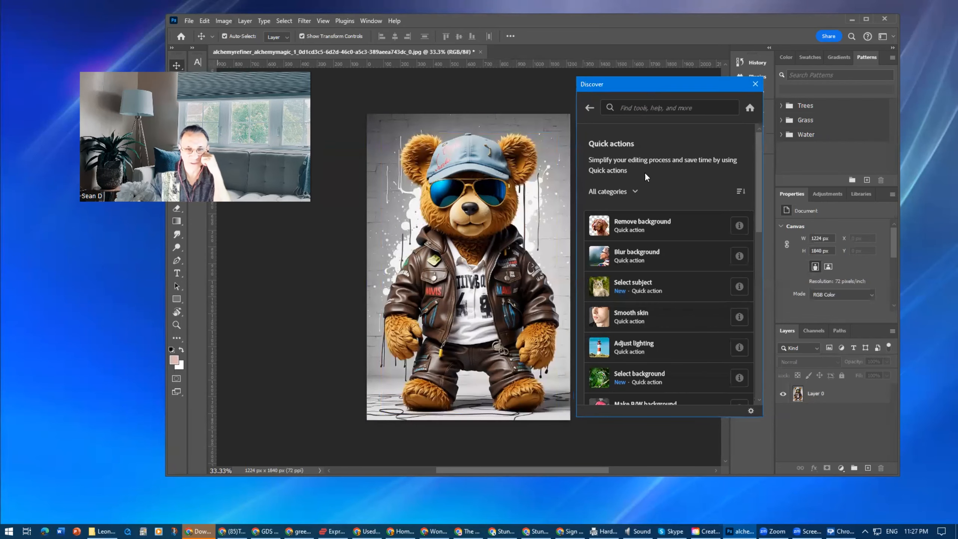
# Step: Select the bear with Select Subject and move the selected pixels slightly up and to the left
pyautogui.click(622, 284)
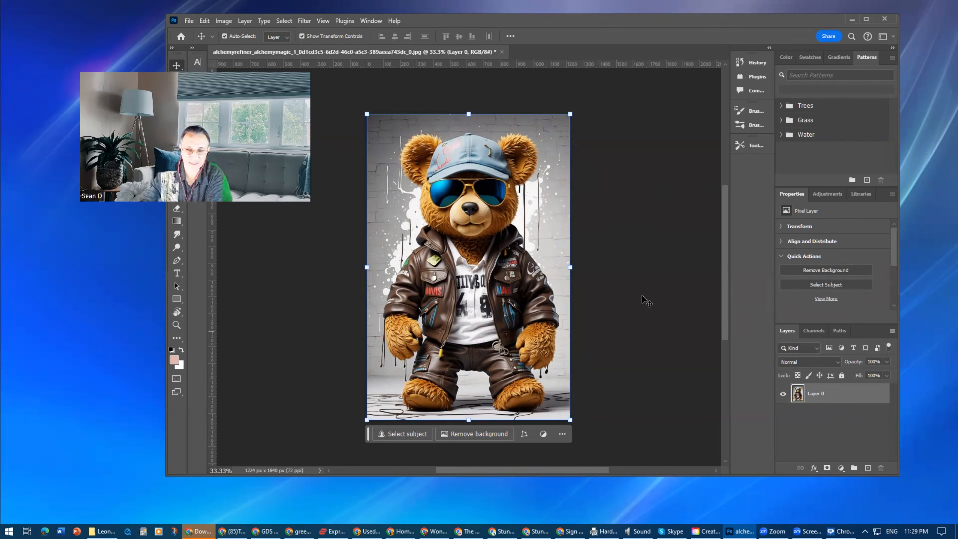
pyautogui.click(397, 434)
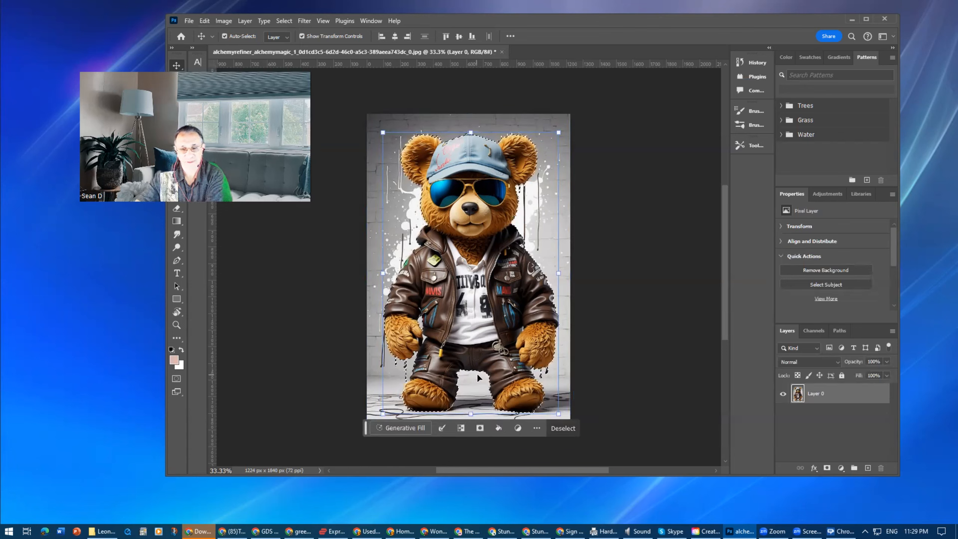
pyautogui.moveTo(479, 266)
pyautogui.mouseDown()
pyautogui.moveTo(498, 277)
pyautogui.moveTo(586, 273)
pyautogui.moveTo(419, 251)
pyautogui.moveTo(457, 237)
pyautogui.moveTo(476, 253)
pyautogui.moveTo(448, 249)
pyautogui.moveTo(477, 259)
pyautogui.moveTo(466, 259)
pyautogui.mouseUp()
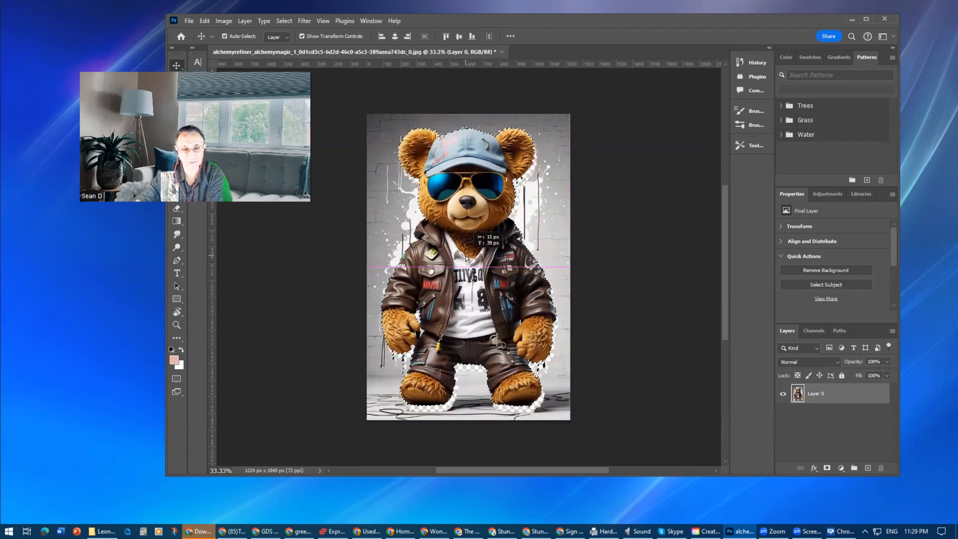
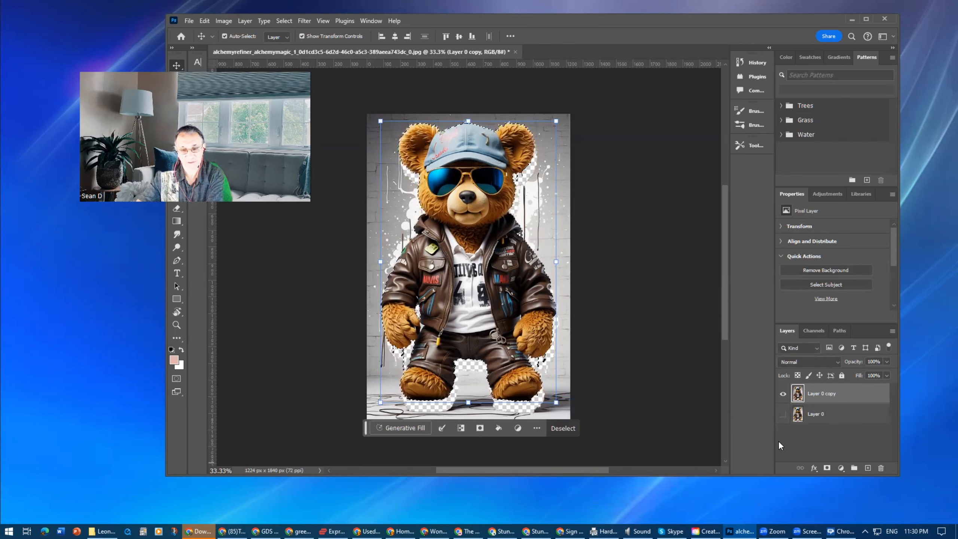
# Step: Toggle the layer copy's visibility to compare both layers, leaving Layer 0 and Layer 0 copy shown
pyautogui.click(783, 394)
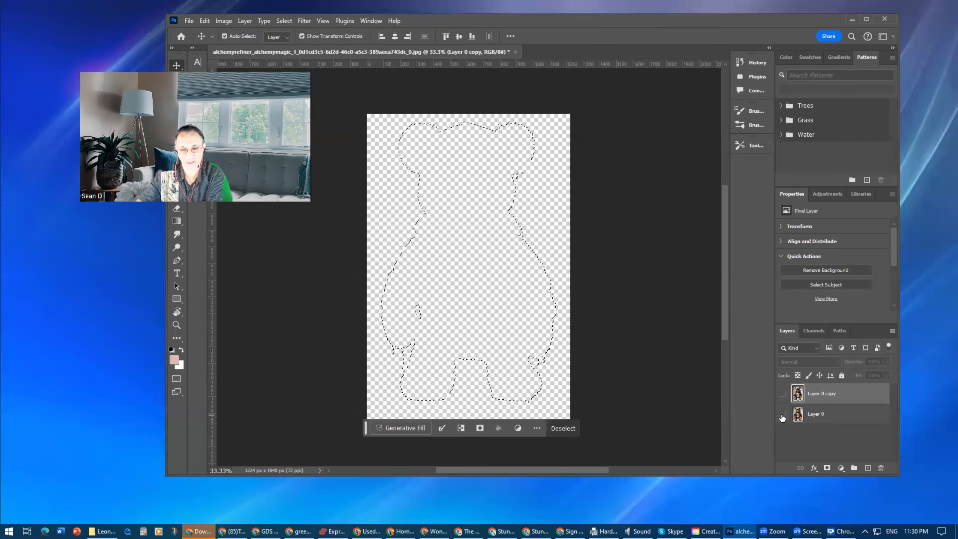
pyautogui.click(783, 414)
pyautogui.click(783, 393)
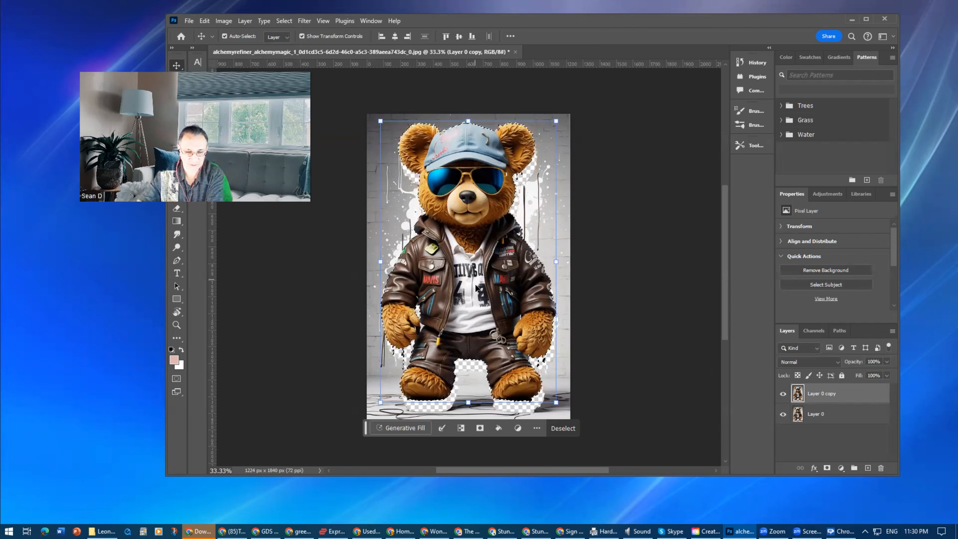
# Step: Scale the selected bear on Layer 0 copy to about half size and move it toward the image's lower-left corner
pyautogui.moveTo(463, 311); pyautogui.dragTo(485, 274)
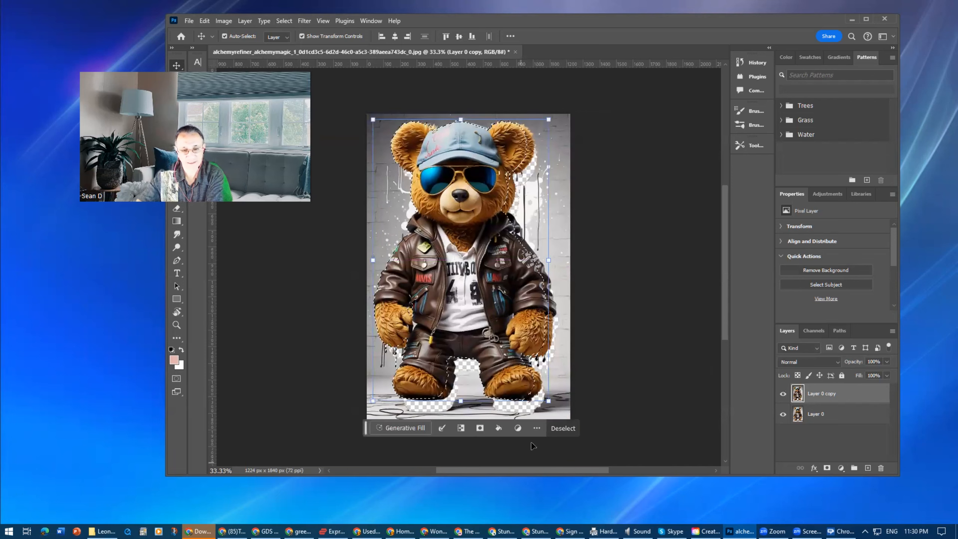
pyautogui.moveTo(548, 401); pyautogui.dragTo(411, 376)
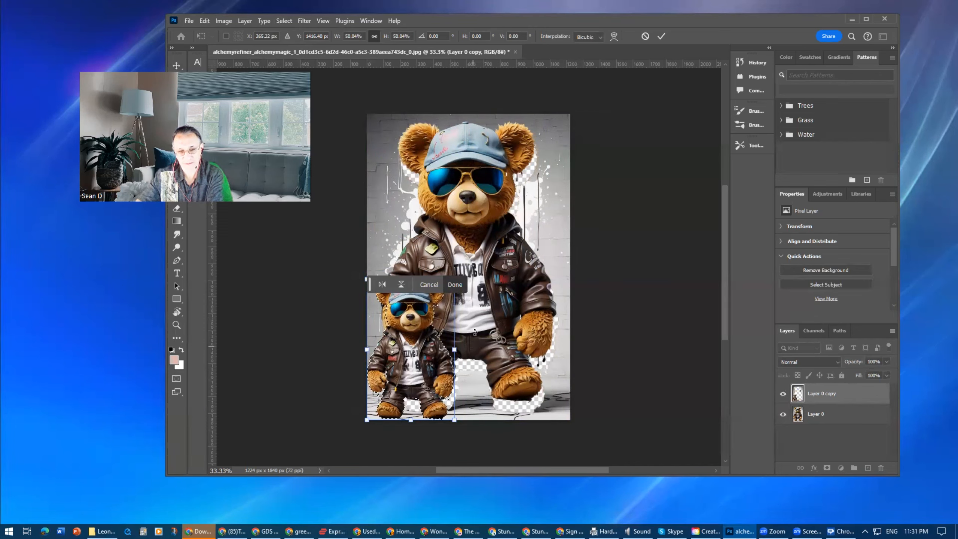
pyautogui.moveTo(456, 422); pyautogui.dragTo(434, 403)
pyautogui.moveTo(410, 365)
pyautogui.mouseDown()
pyautogui.moveTo(418, 387)
pyautogui.moveTo(536, 390)
pyautogui.moveTo(392, 363)
pyautogui.mouseUp()
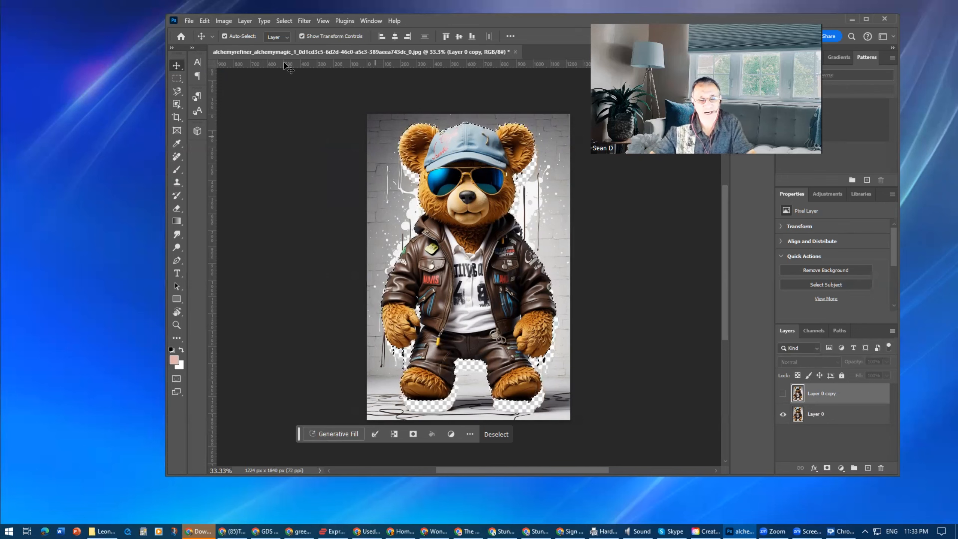
# Step: Watch the quick tutorial videos on the Move tool and the marquee selection tool, closing each one
pyautogui.rightClick(179, 67)
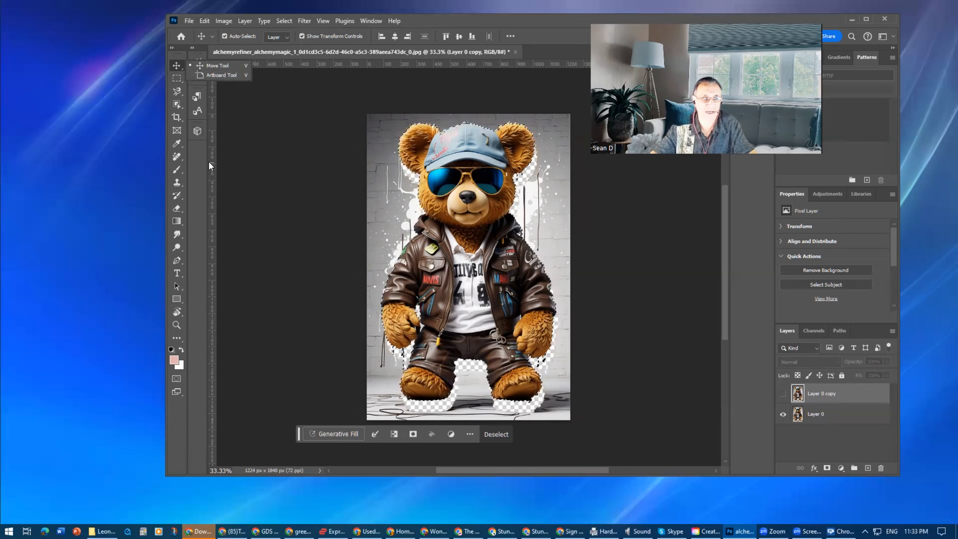
pyautogui.click(194, 160)
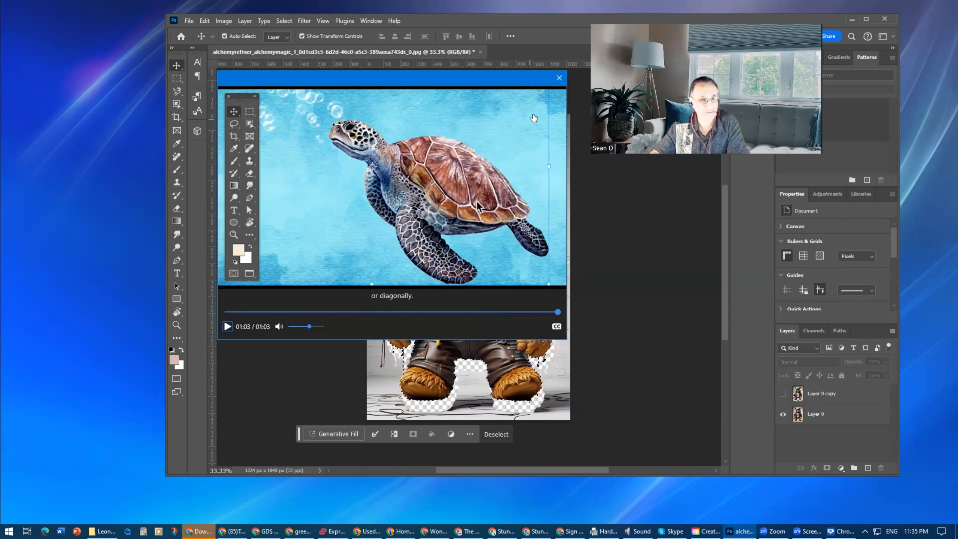
pyautogui.click(559, 78)
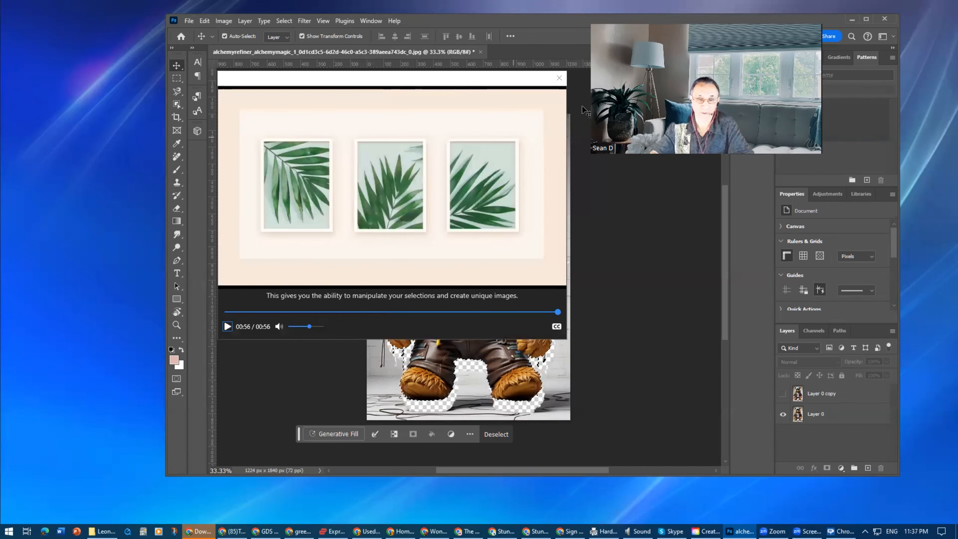
pyautogui.click(559, 77)
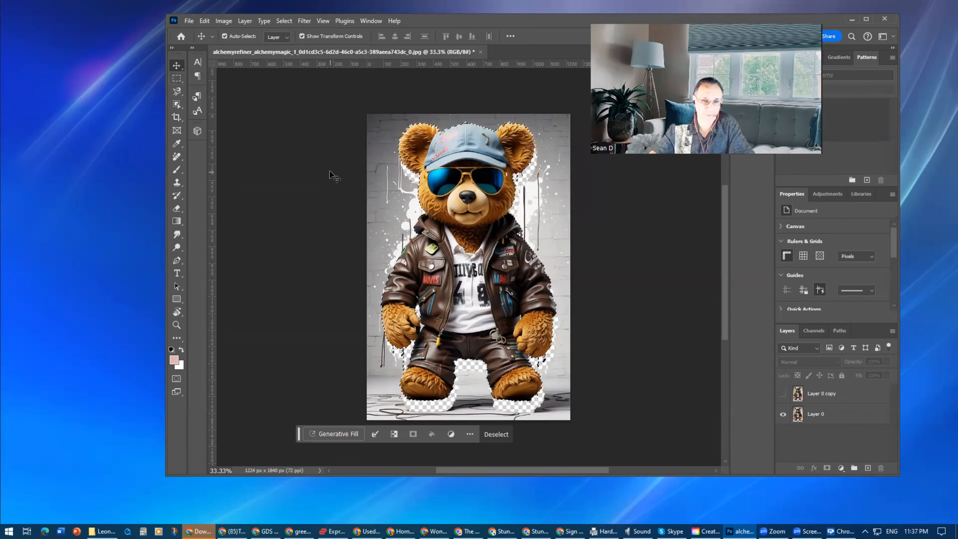
# Step: Look through the tool variants grouped with the Rectangular Marquee tool and the Move tool
pyautogui.click(180, 80)
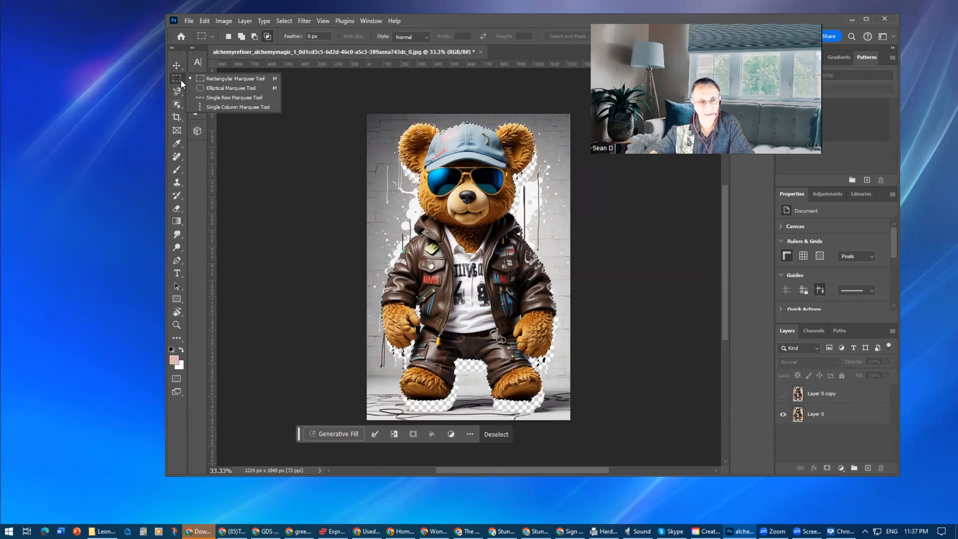
pyautogui.click(178, 67)
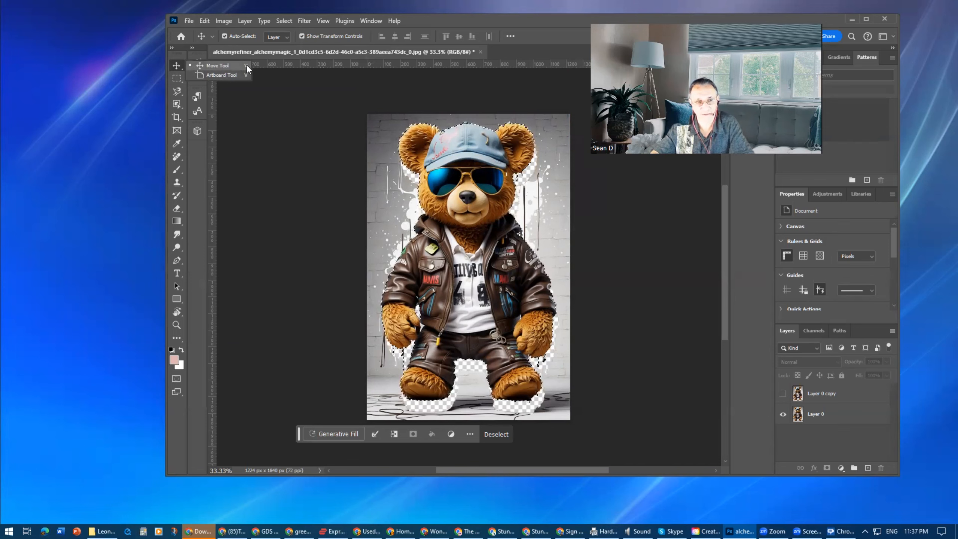
pyautogui.click(177, 77)
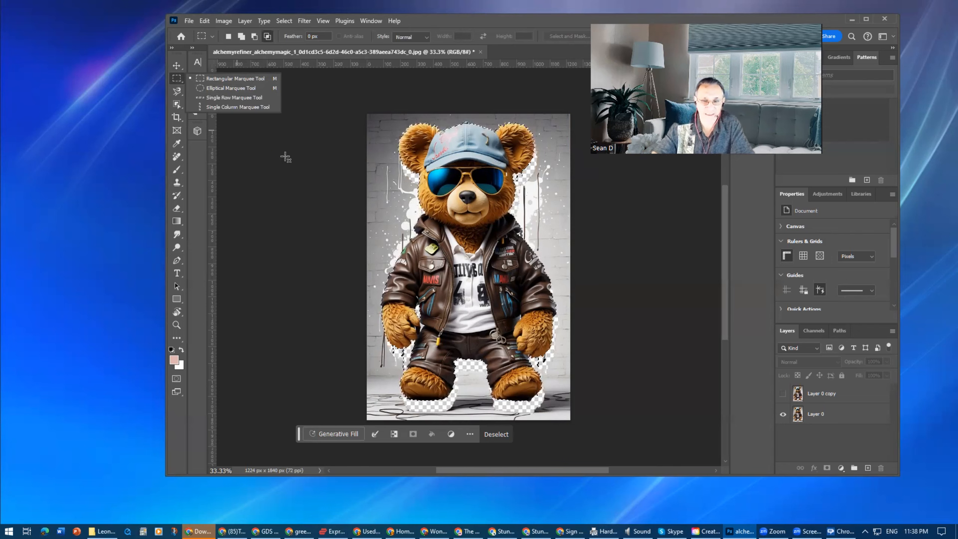
# Step: Collapse the Rulers & Grids and Guides properties of the document and make Layer 0 the active layer
pyautogui.click(781, 242)
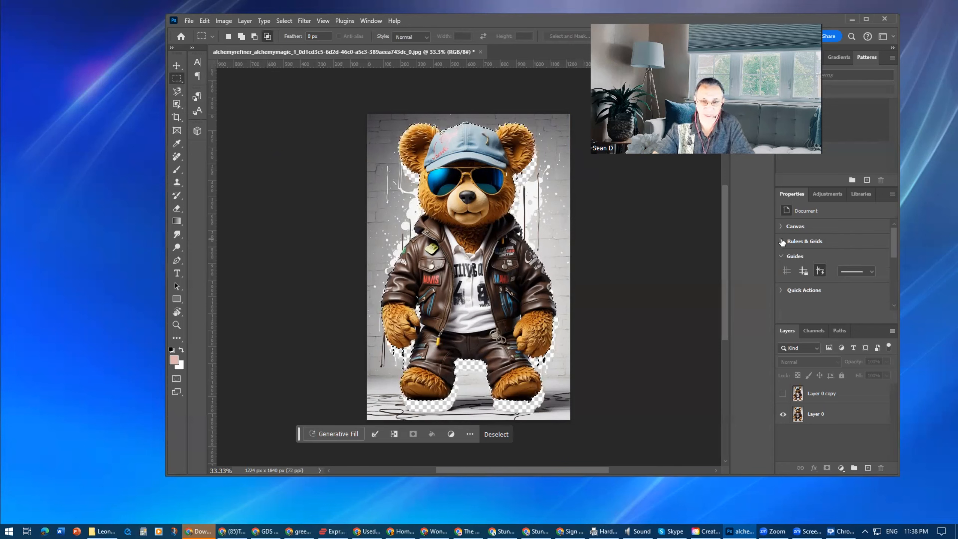
pyautogui.click(781, 256)
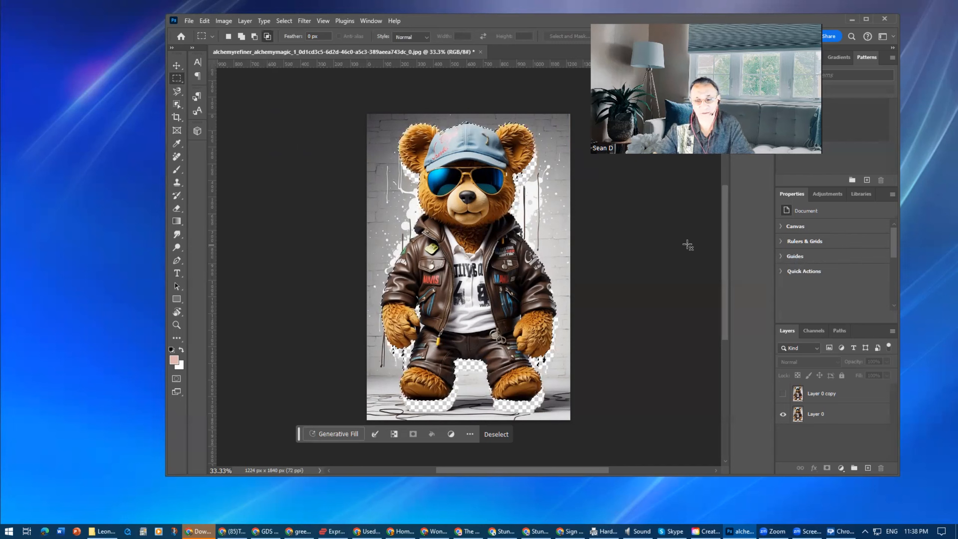
pyautogui.click(843, 418)
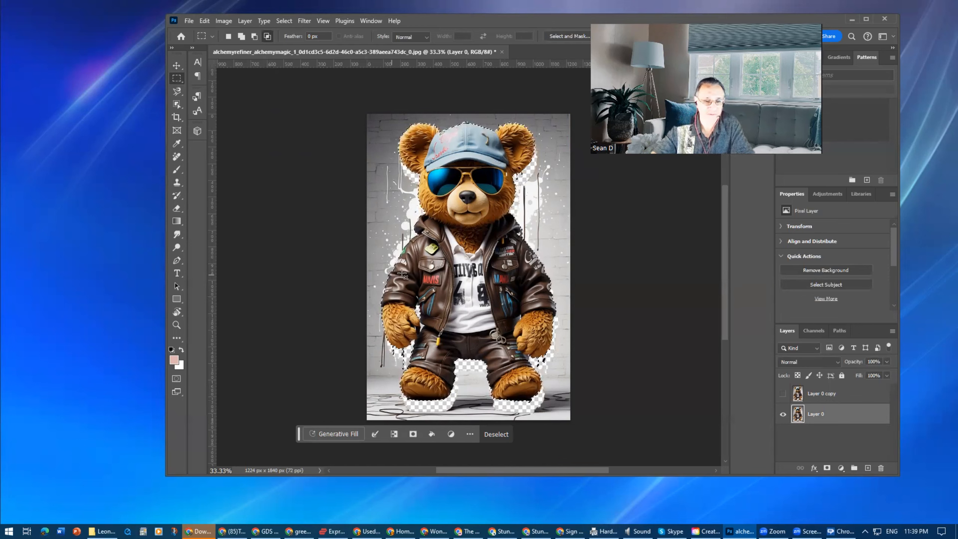
# Step: Review the marquee tool variants and the Lasso, Polygonal Lasso and Magnetic Lasso variants, closing the lasso list
pyautogui.rightClick(180, 78)
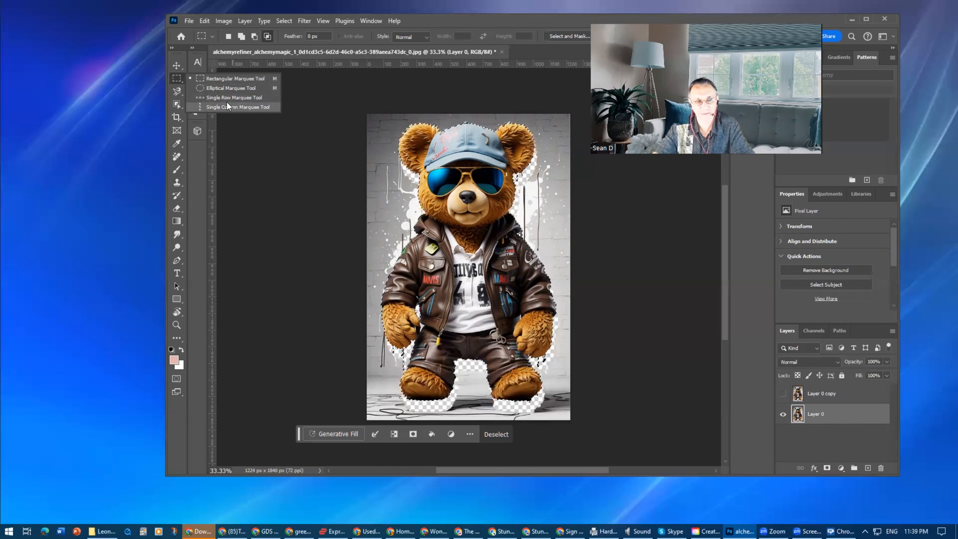
pyautogui.click(181, 79)
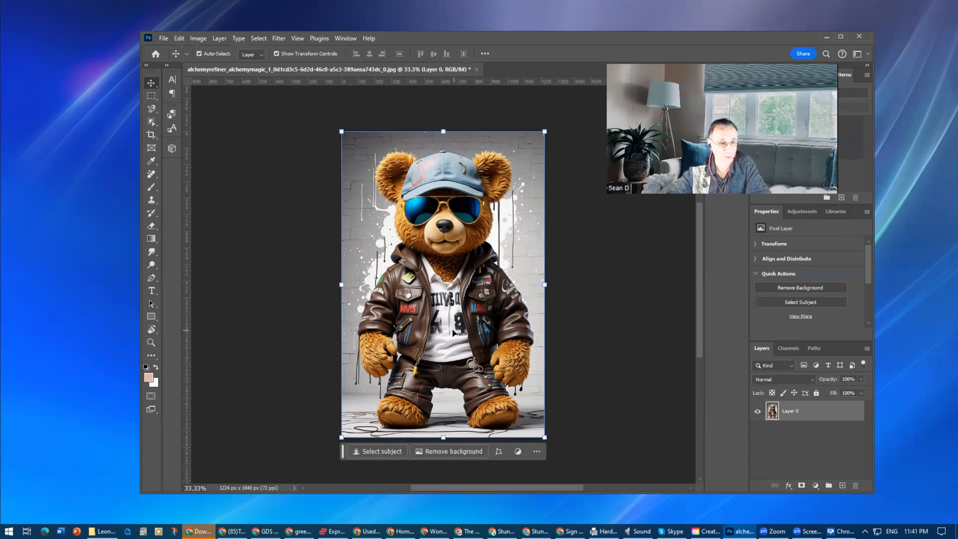
pyautogui.click(154, 107)
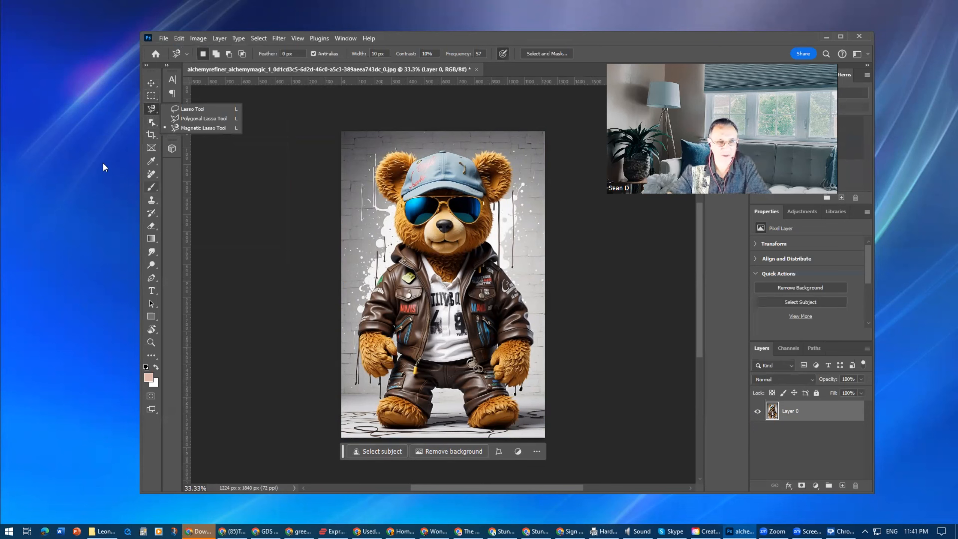
pyautogui.click(76, 155)
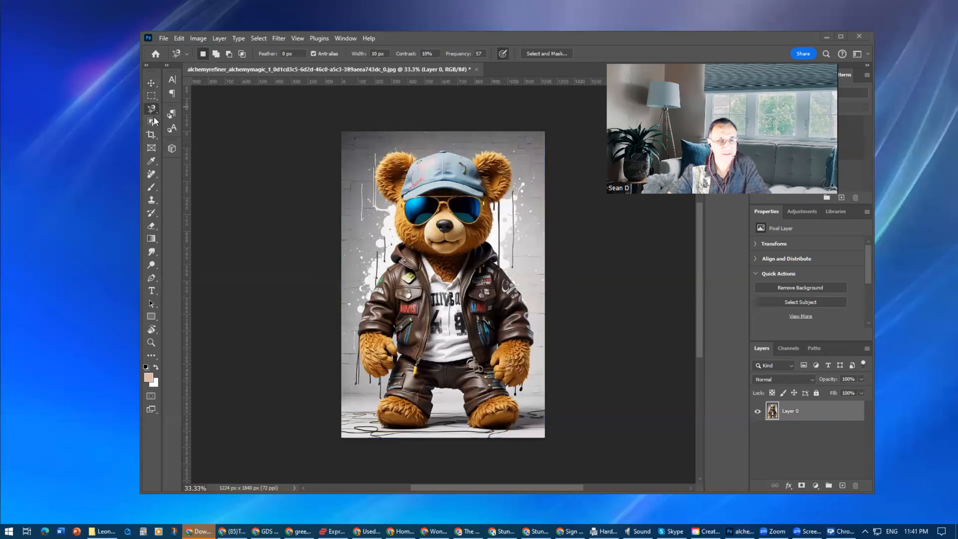
# Step: Read the help article on making selections with the Magnetic Lasso tool, including its related tutorials, and close it
pyautogui.click(161, 174)
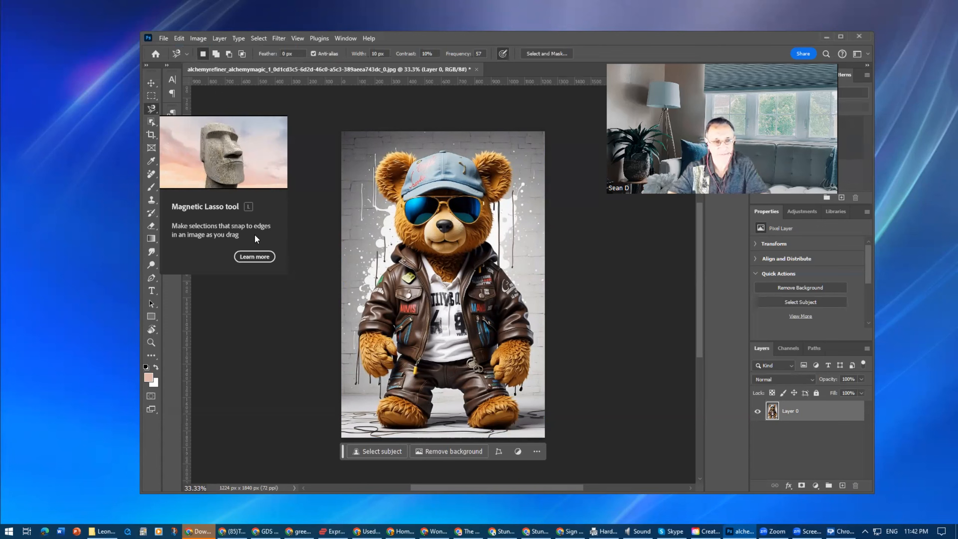
pyautogui.click(246, 258)
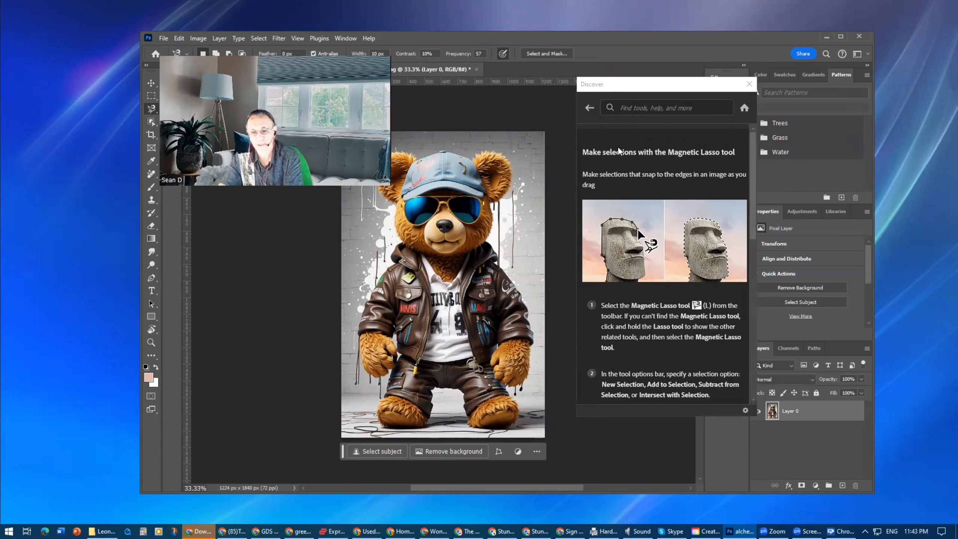
pyautogui.moveTo(755, 155); pyautogui.dragTo(744, 312)
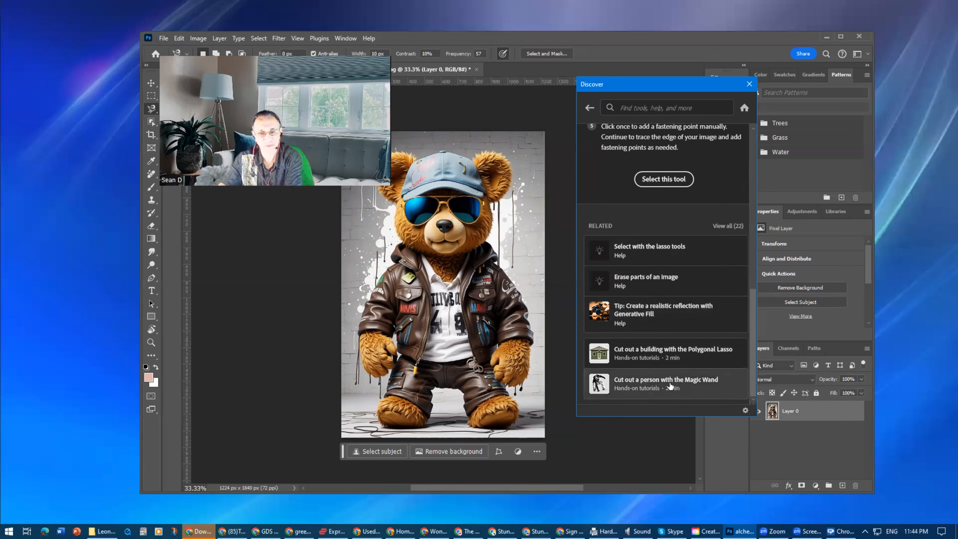
pyautogui.scroll(5, 678, 187)
pyautogui.scroll(5, 679, 185)
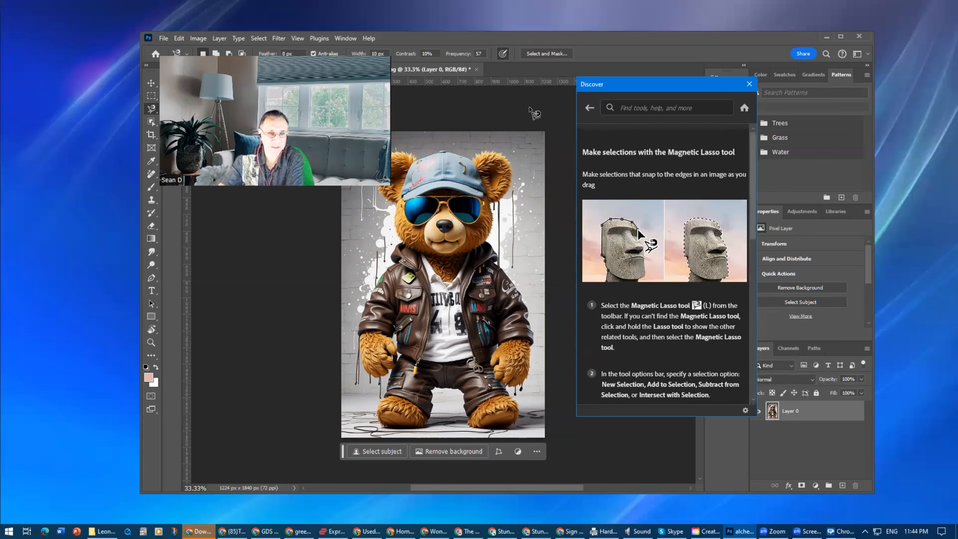
pyautogui.click(749, 85)
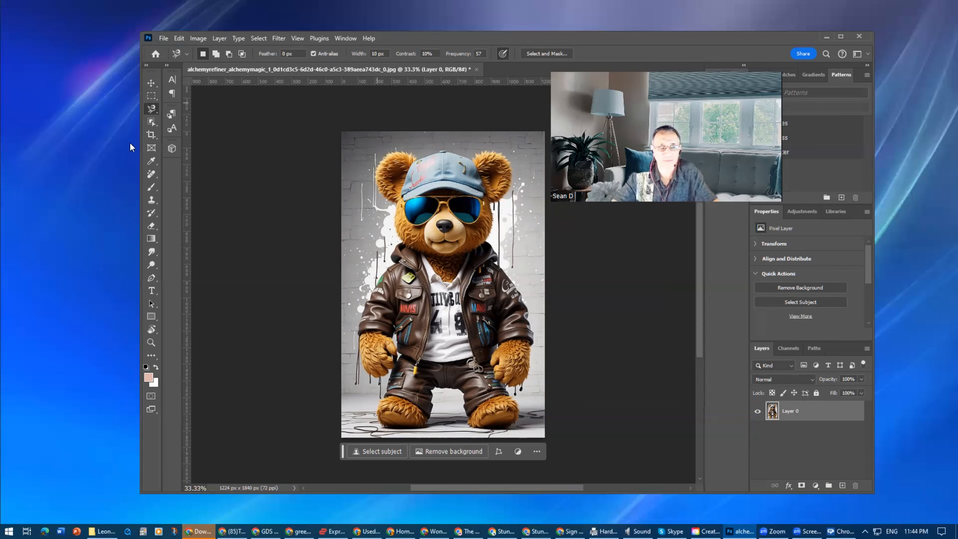
# Step: Try a freehand Lasso tool selection along the left side of the bear's face and undo it
pyautogui.rightClick(153, 109)
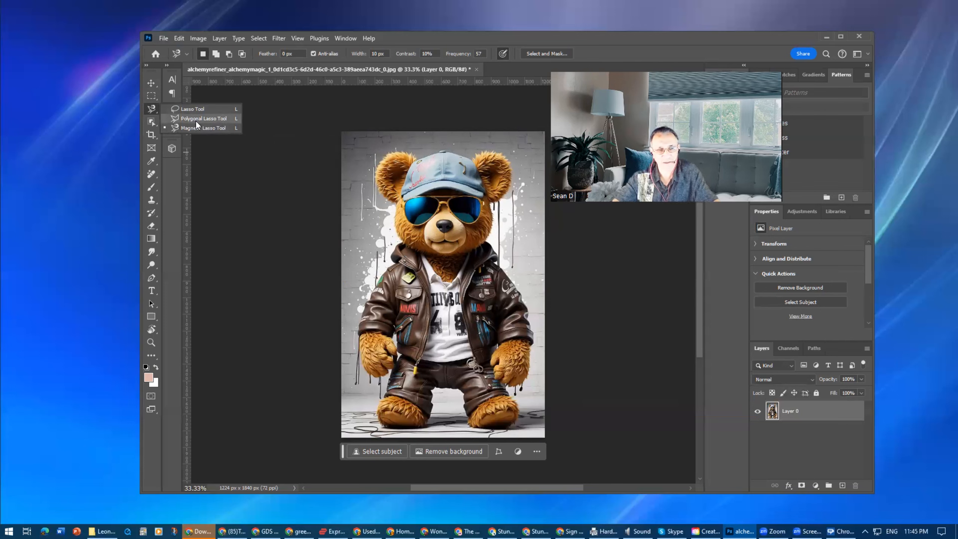
pyautogui.click(192, 109)
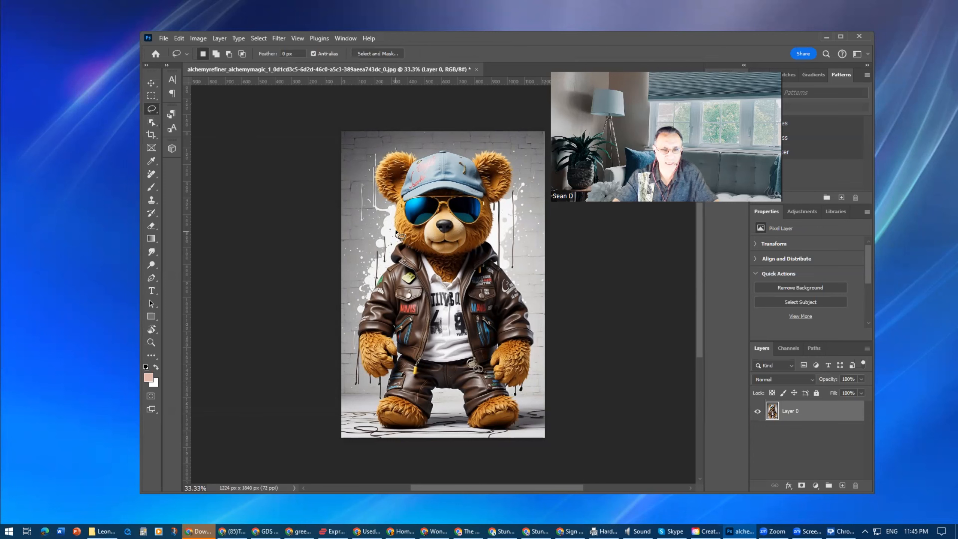
pyautogui.moveTo(395, 222)
pyautogui.mouseDown()
pyautogui.moveTo(397, 203)
pyautogui.moveTo(380, 194)
pyautogui.mouseUp()
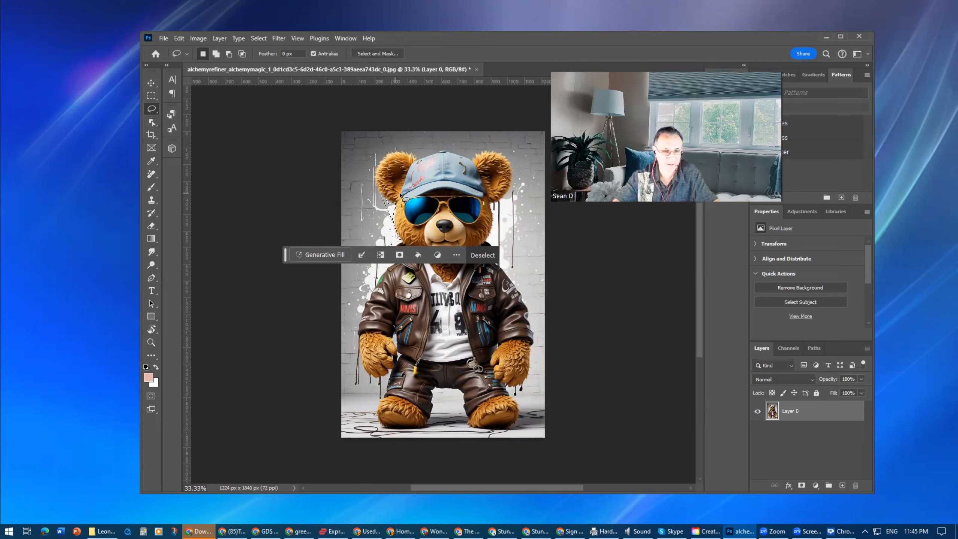
pyautogui.click(179, 40)
pyautogui.click(195, 50)
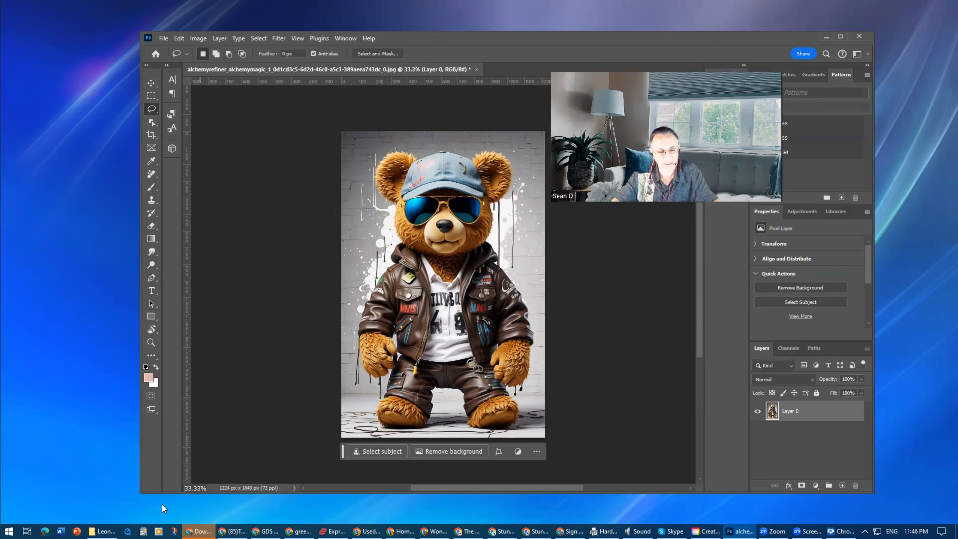
# Step: Zoom the image to 233.33% and examine the bear's furry paw and the nearby clothing details
pyautogui.write('2')
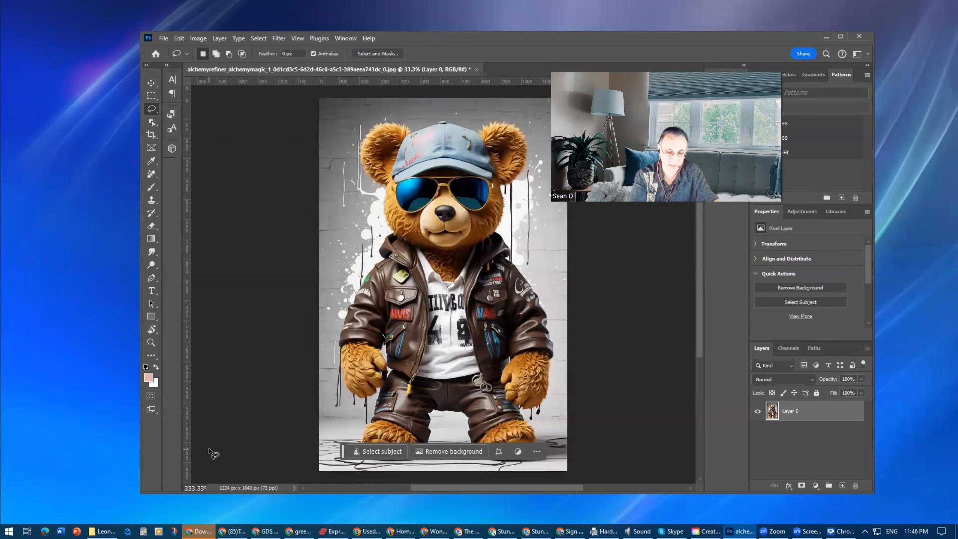
pyautogui.press('Return')
pyautogui.click(408, 488)
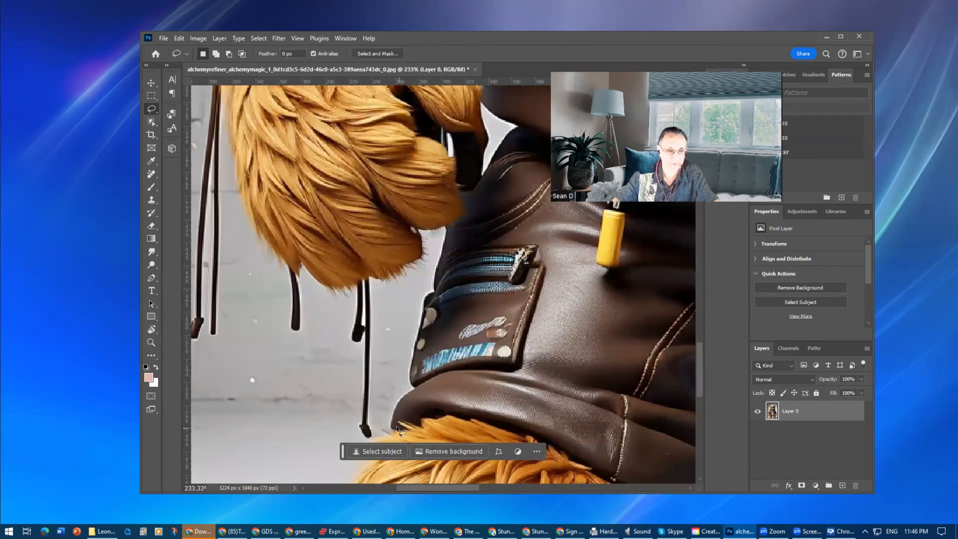
pyautogui.scroll(8, 400, 434)
pyautogui.scroll(2, 395, 410)
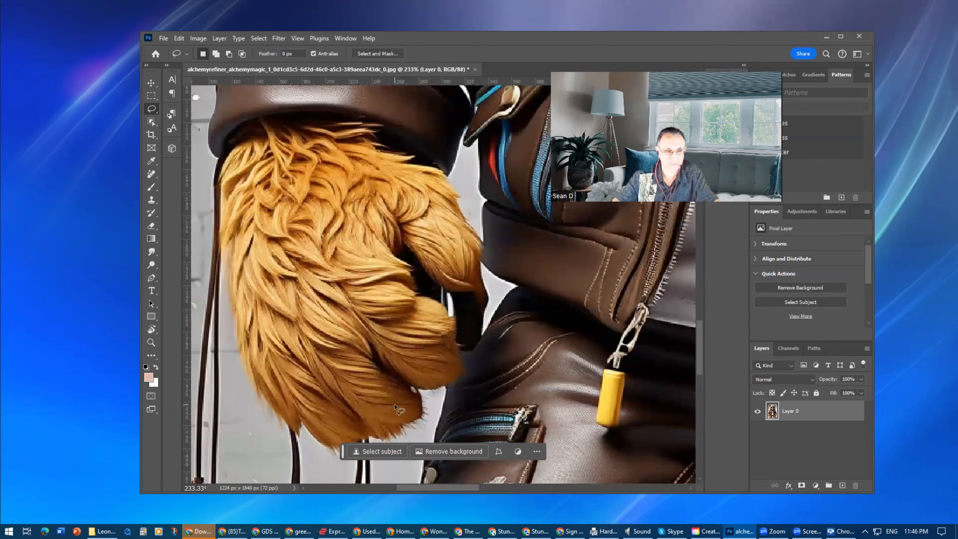
pyautogui.scroll(-4, 240, 277)
pyautogui.scroll(-1, 215, 293)
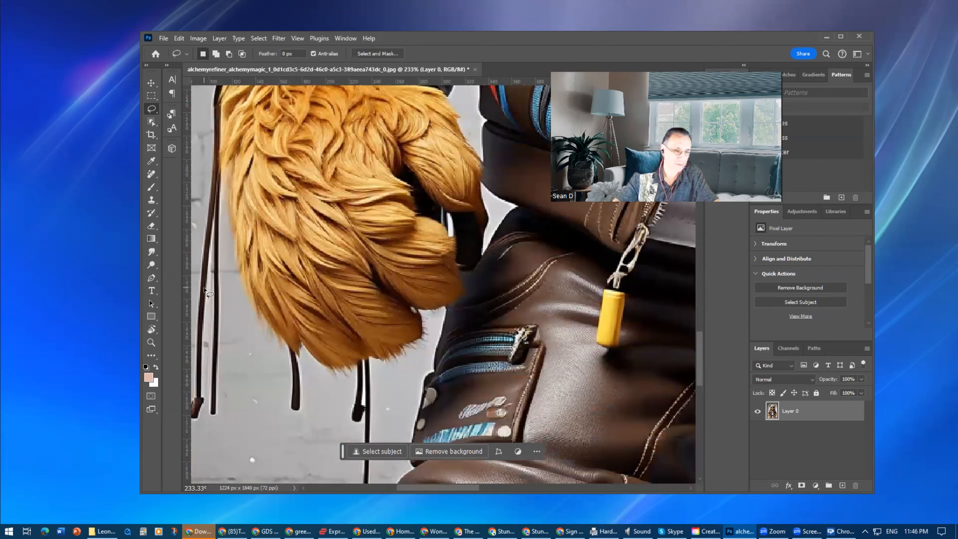
pyautogui.scroll(6, 361, 399)
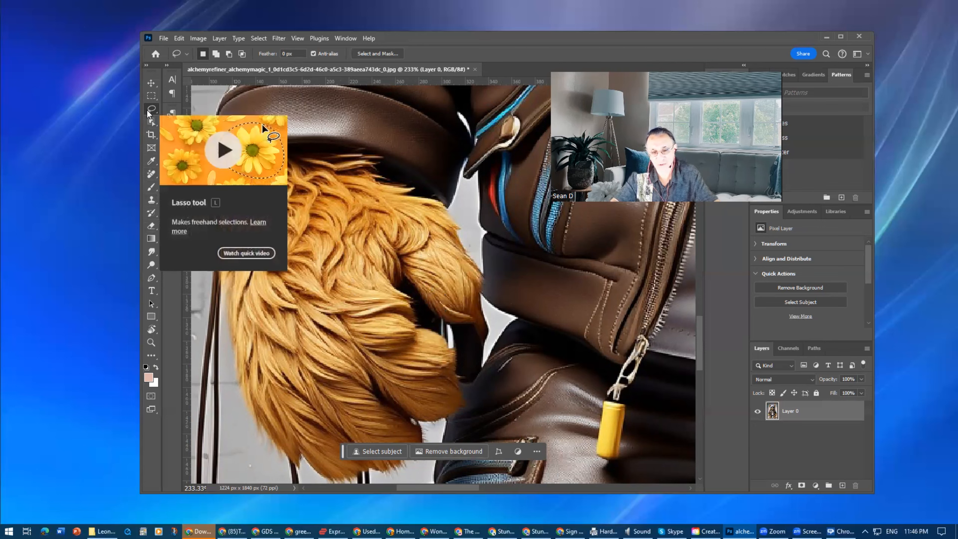
# Step: Activate the History Brush tool, view its brush size, hardness and preset options, and close them
pyautogui.click(151, 226)
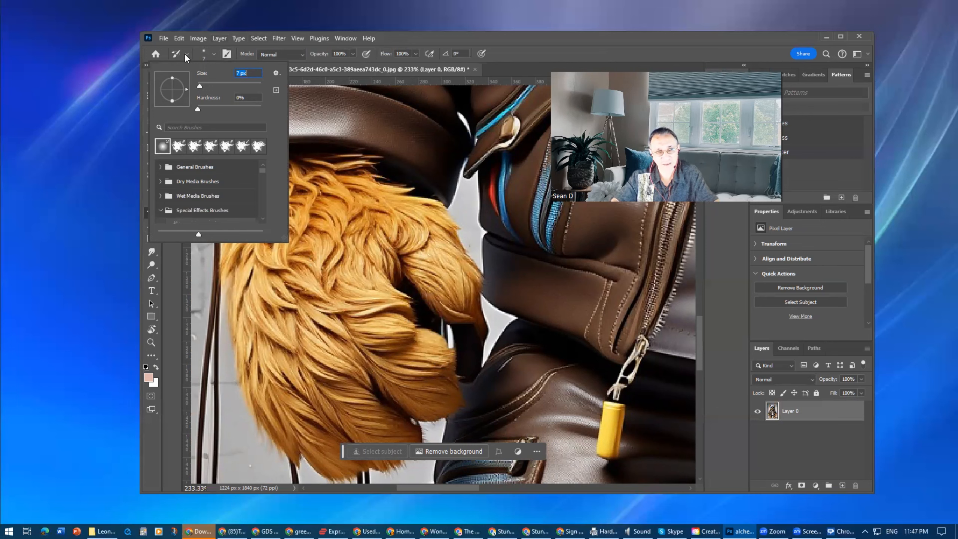
pyautogui.click(214, 54)
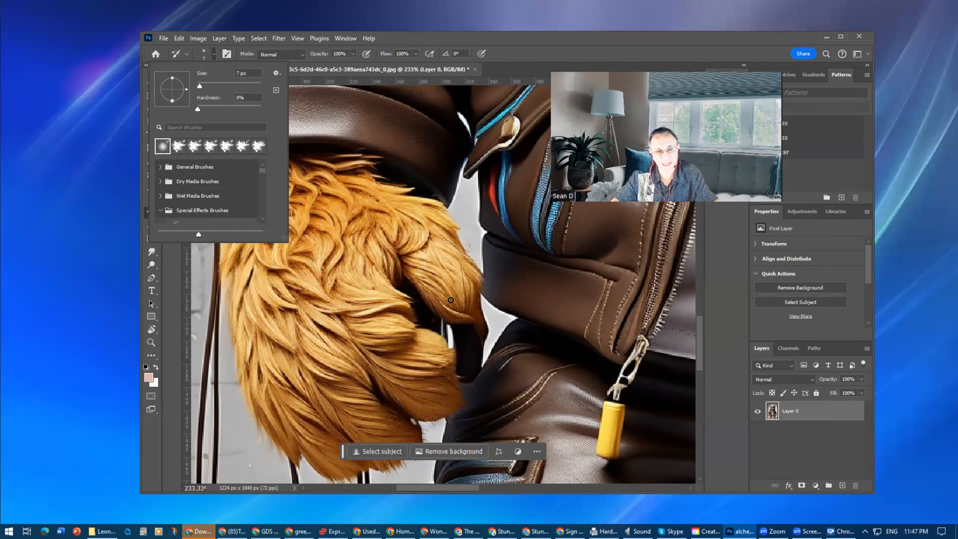
pyautogui.click(452, 345)
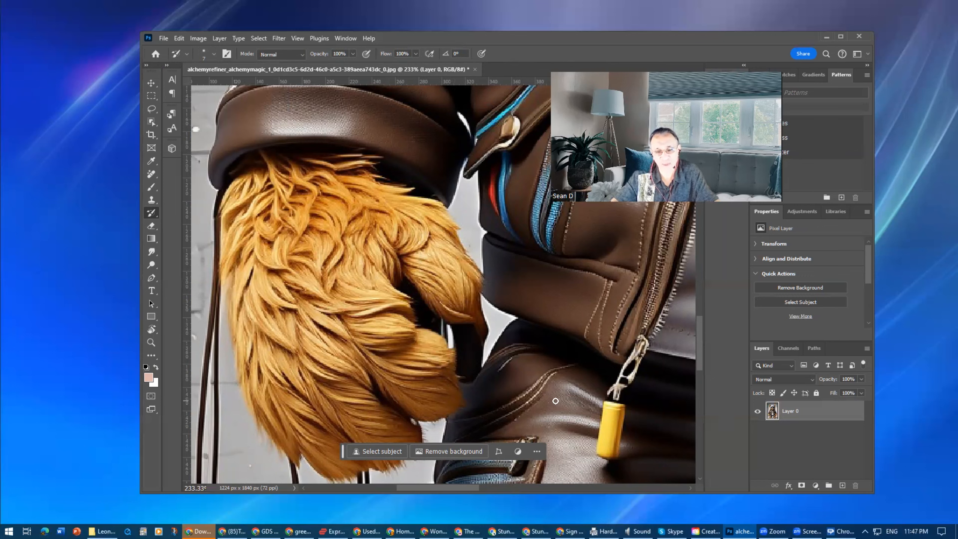
# Step: Convert the Layer 0 image layer to a smart object
pyautogui.rightClick(808, 411)
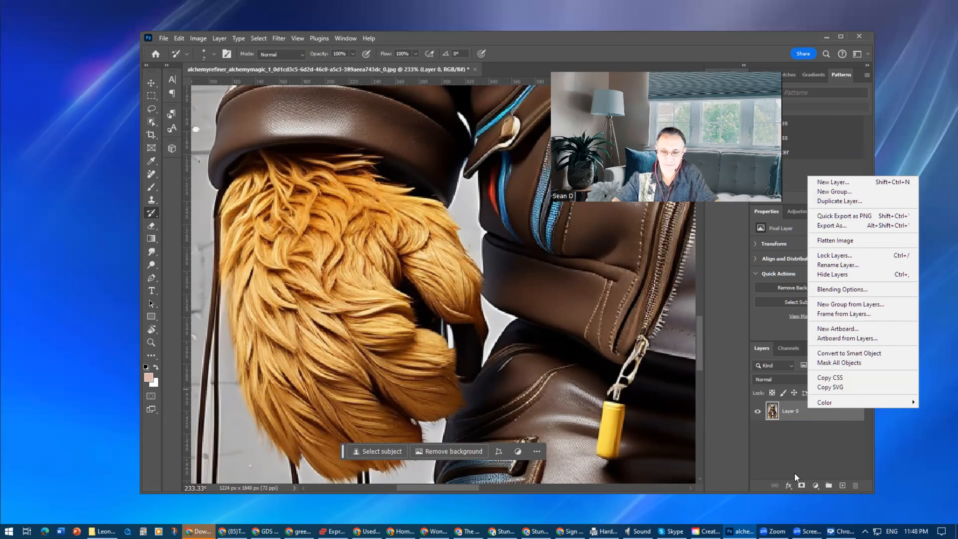
pyautogui.click(785, 444)
pyautogui.rightClick(806, 410)
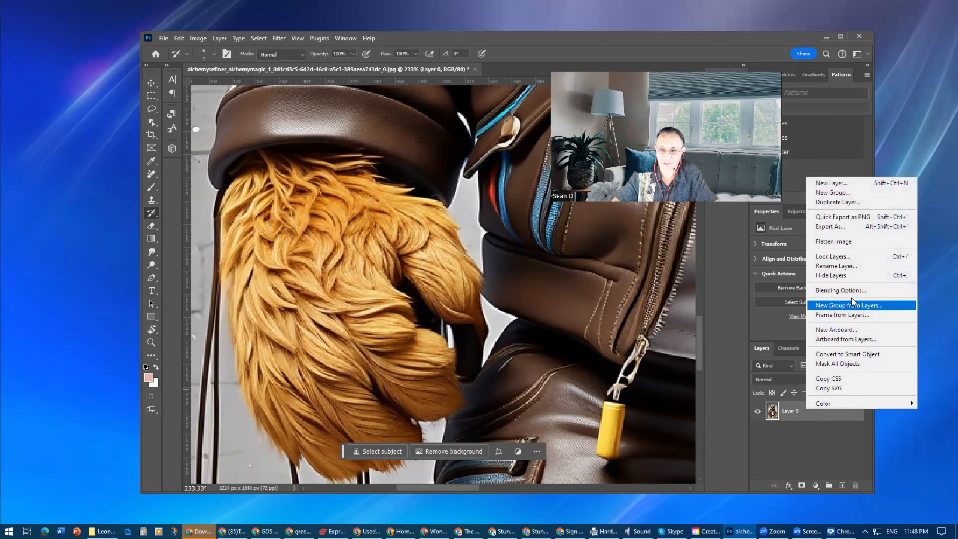
pyautogui.click(840, 354)
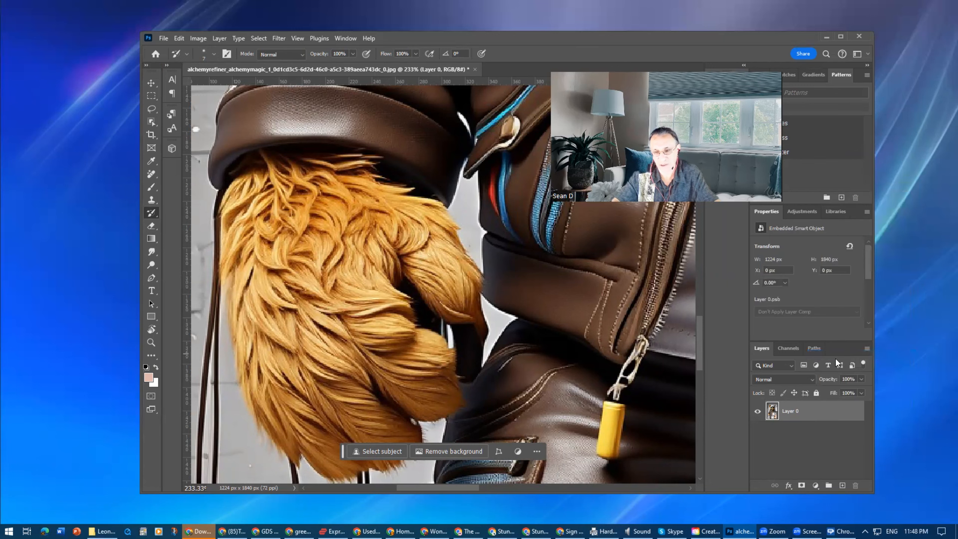
# Step: Try to paint on the bear's paw with the History Brush and decline rasterizing the smart object
pyautogui.click(450, 344)
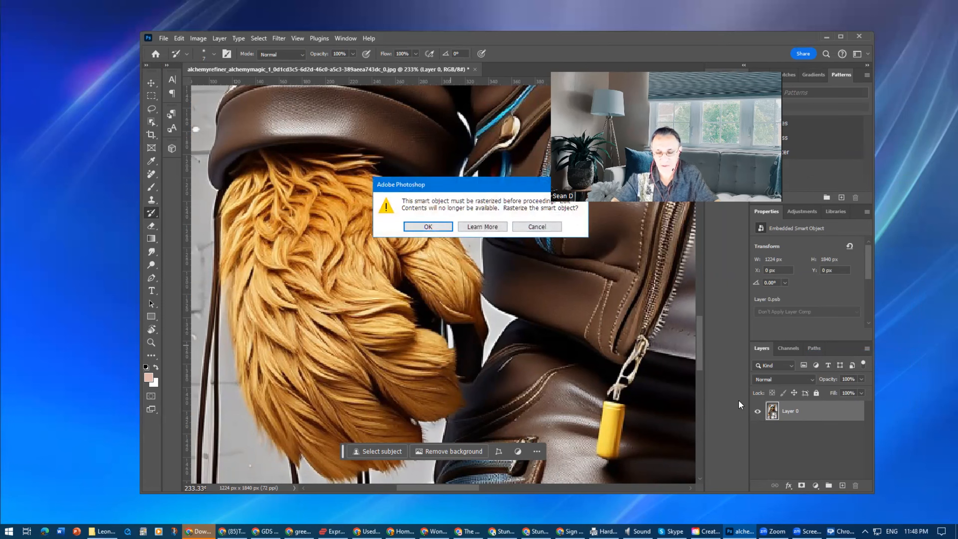
pyautogui.moveTo(454, 185); pyautogui.dragTo(516, 298)
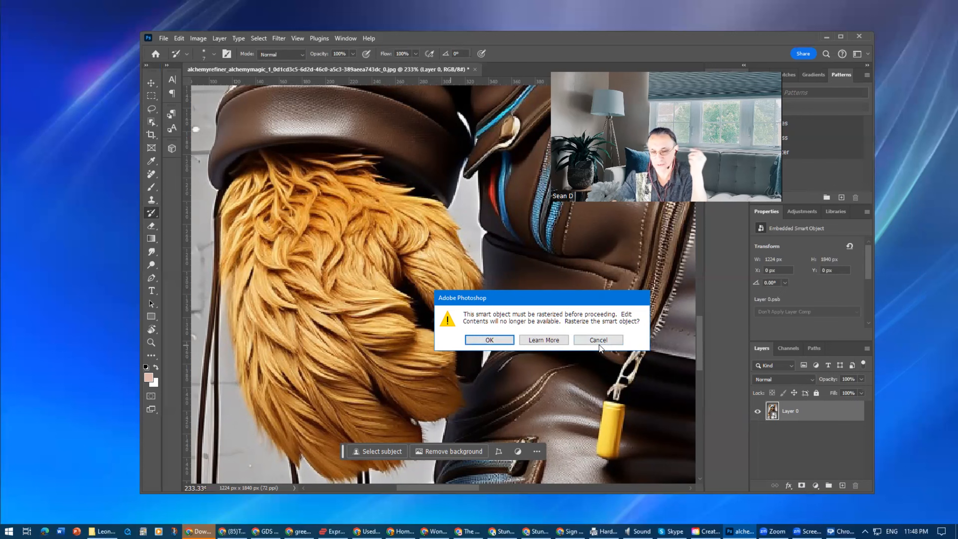
pyautogui.click(588, 340)
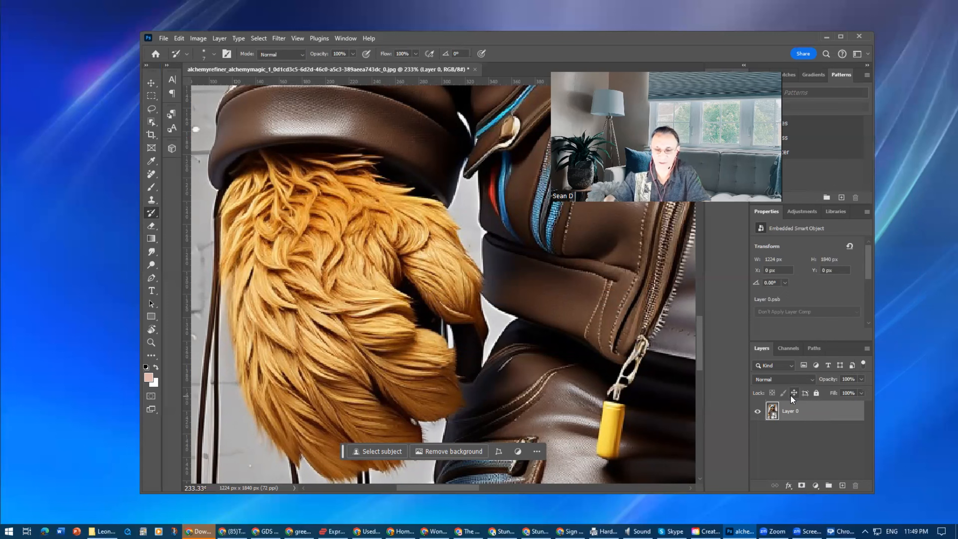
# Step: Duplicate the Layer 0 smart object in the same document, keeping the suggested name
pyautogui.rightClick(799, 410)
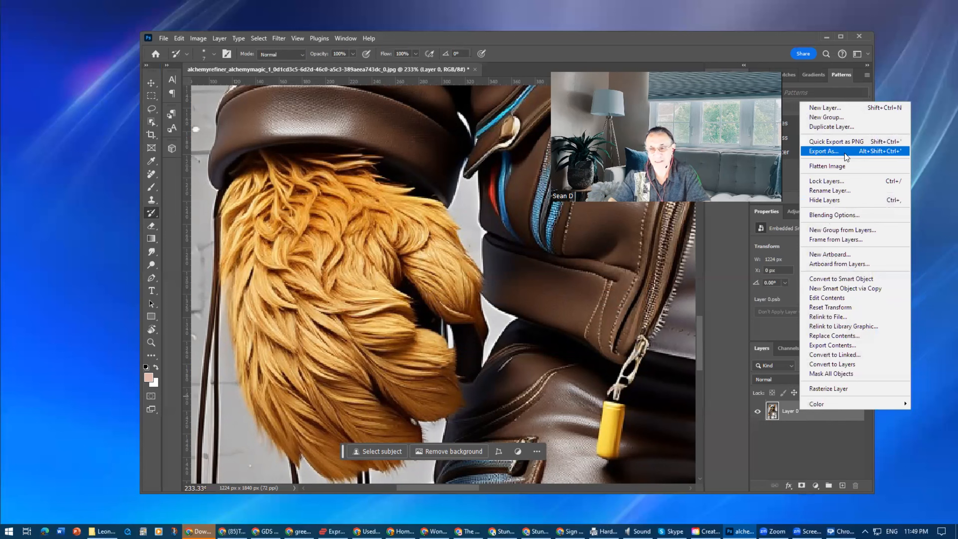
pyautogui.click(831, 126)
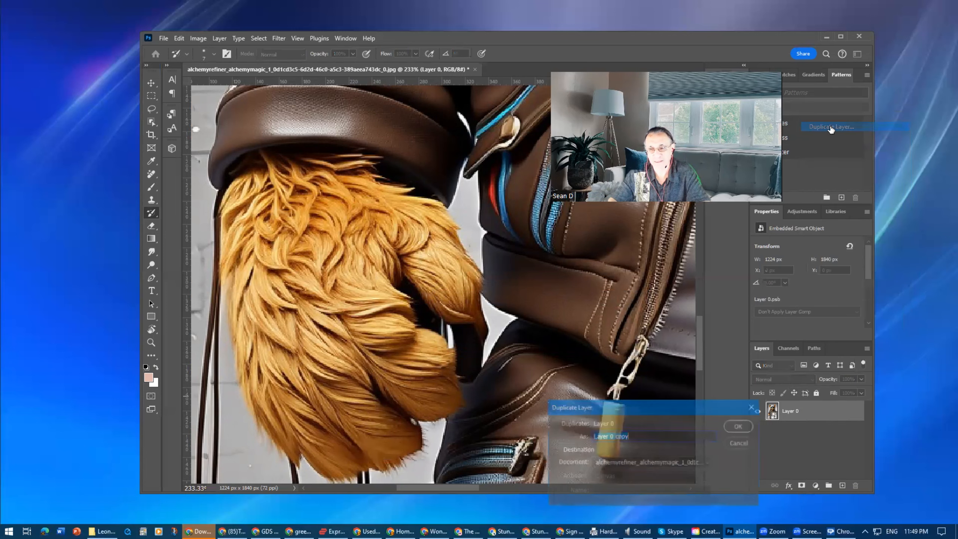
pyautogui.click(738, 427)
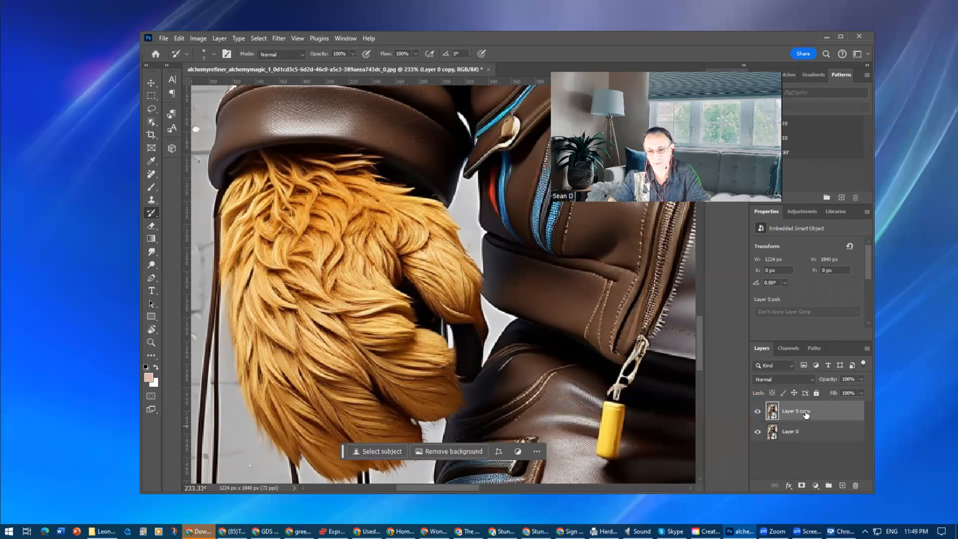
# Step: Rename the lower smart object layer as Original Layer
pyautogui.click(795, 435)
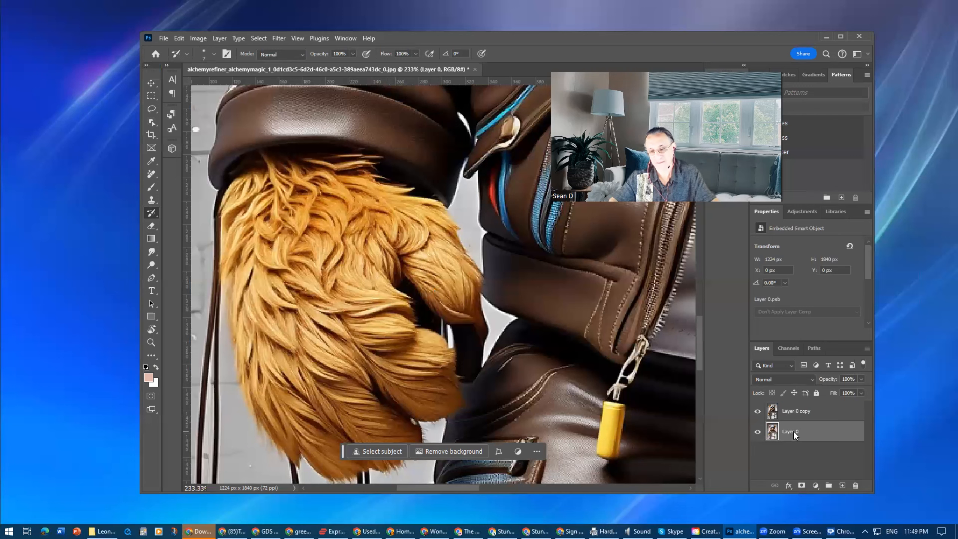
pyautogui.rightClick(795, 434)
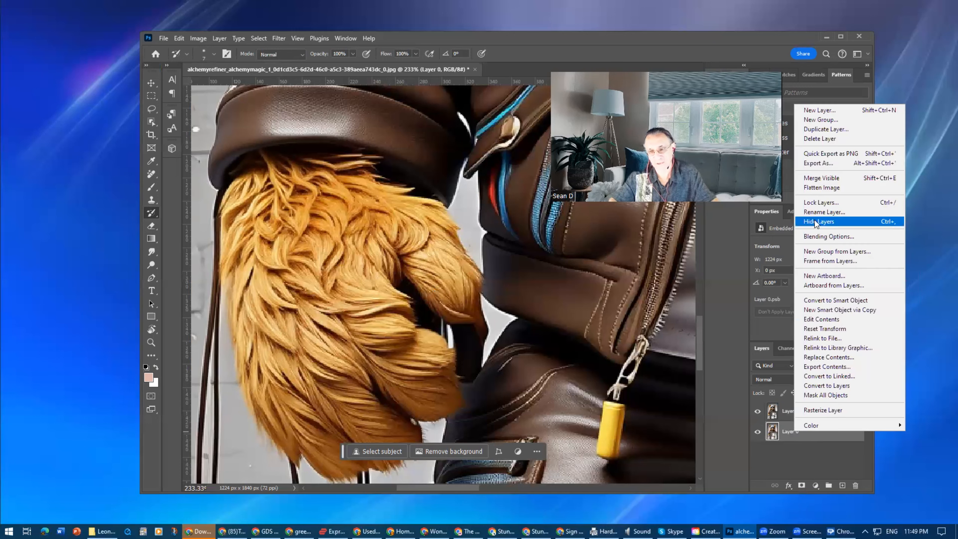
pyautogui.click(825, 212)
pyautogui.click(784, 431)
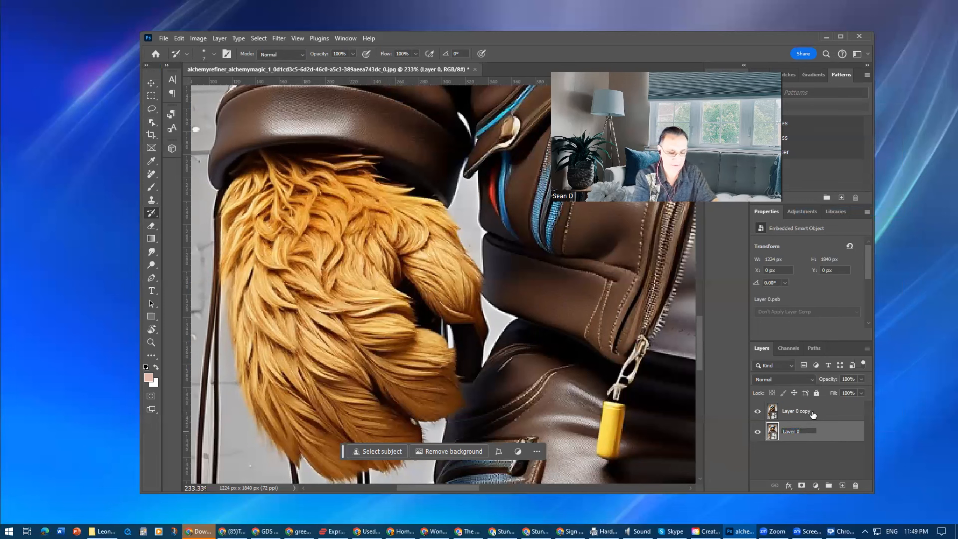
pyautogui.write('Prism')
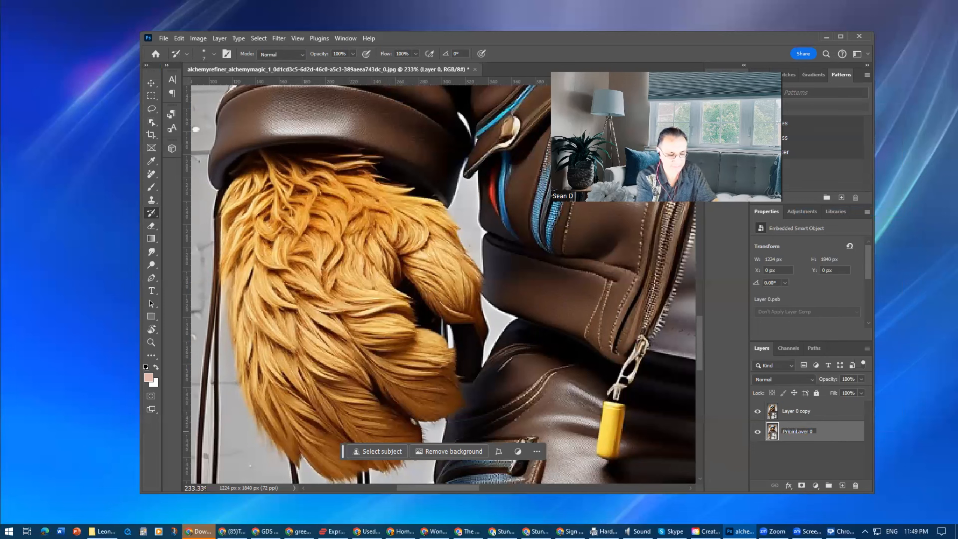
pyautogui.write('al')
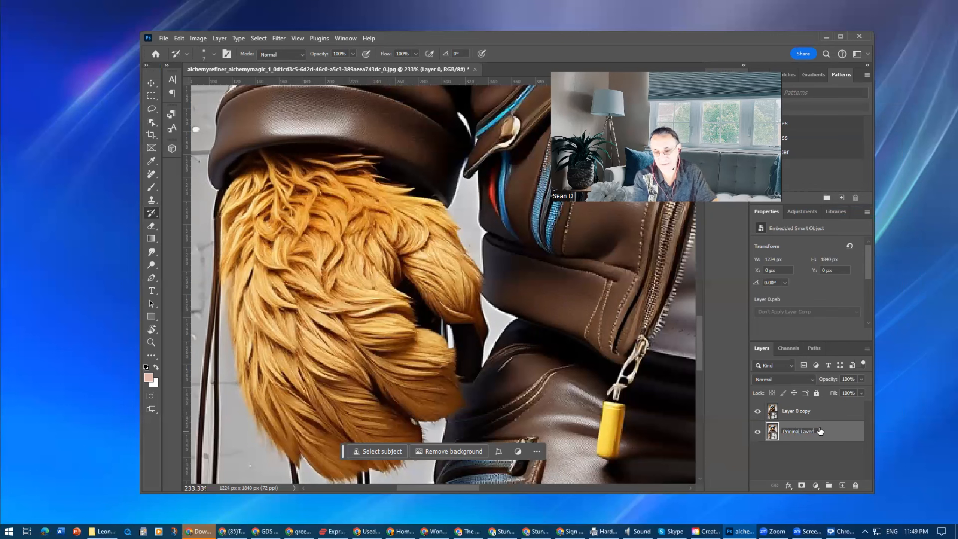
pyautogui.moveTo(787, 431); pyautogui.dragTo(778, 431)
pyautogui.write('O')
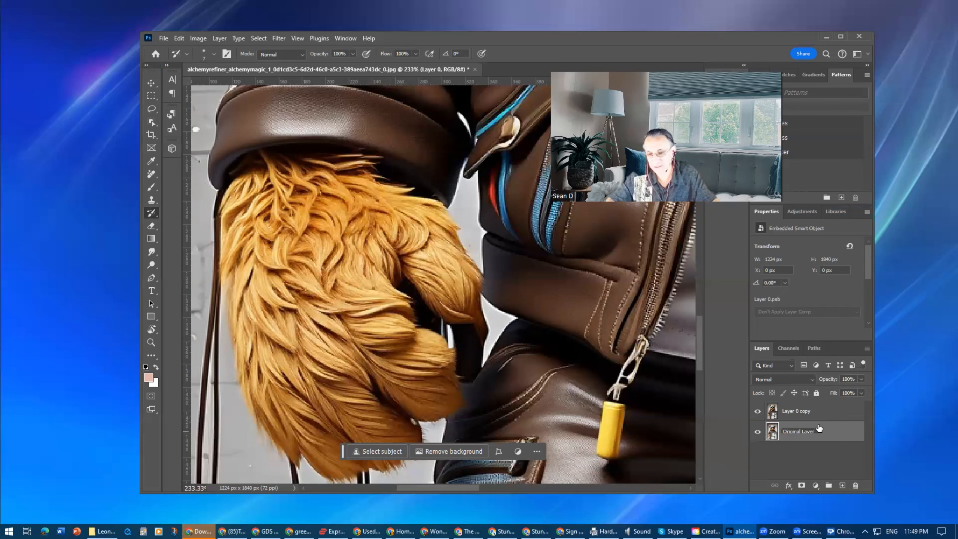
pyautogui.press('Return')
# Step: Assign the Fuchsia colour label to Original Layer
pyautogui.click(795, 413)
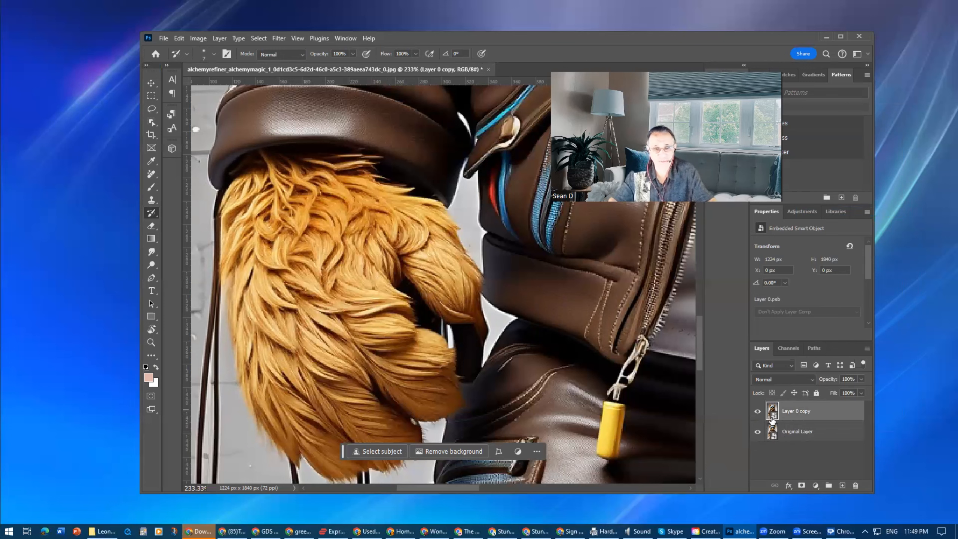
pyautogui.click(758, 434)
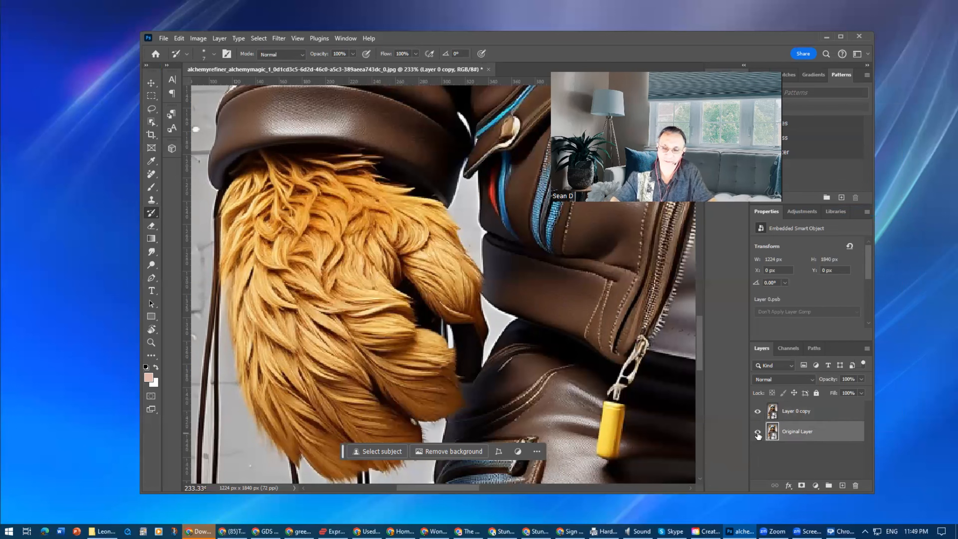
pyautogui.rightClick(804, 435)
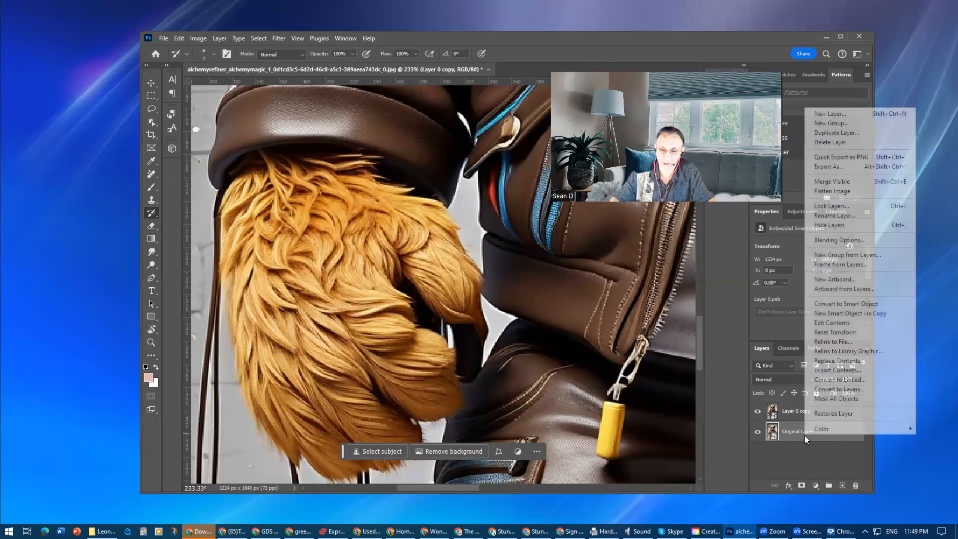
pyautogui.moveTo(808, 431)
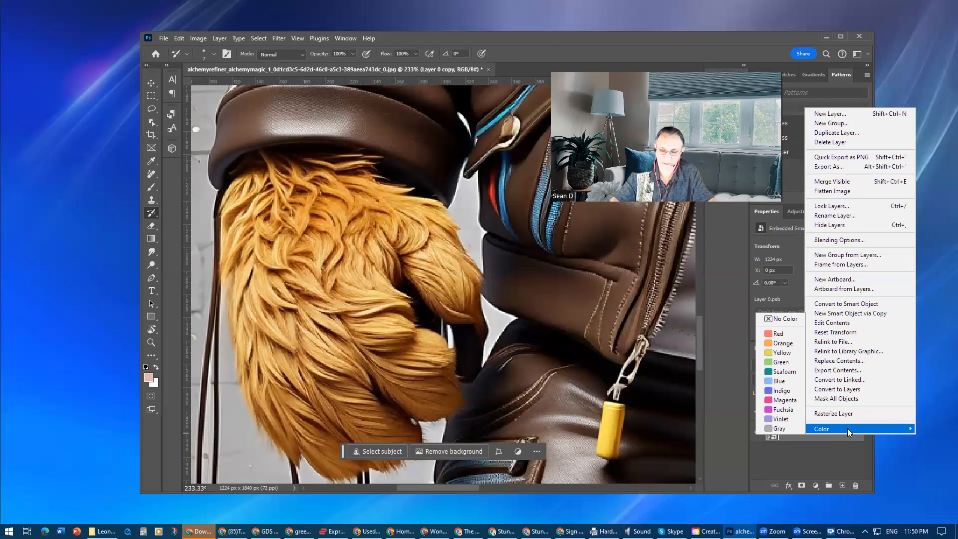
pyautogui.click(777, 440)
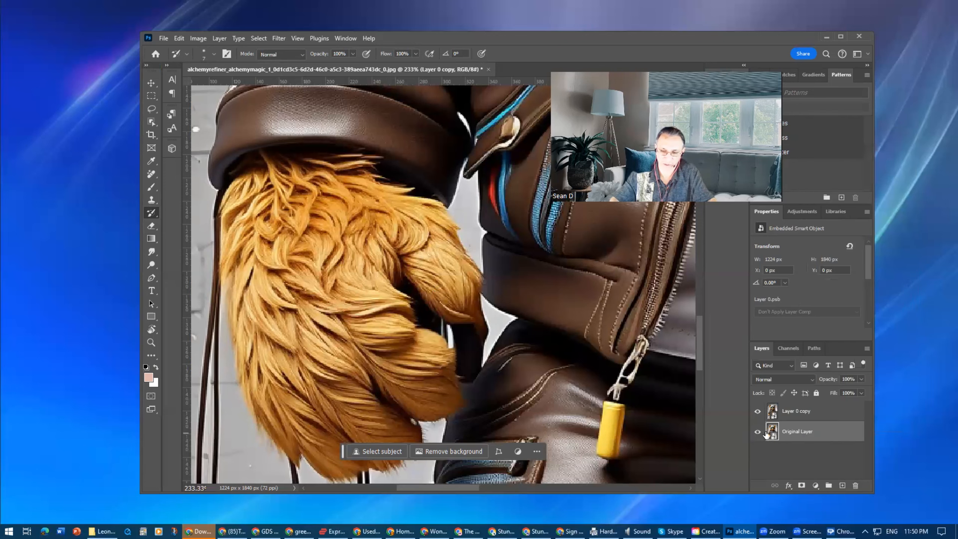
pyautogui.rightClick(798, 433)
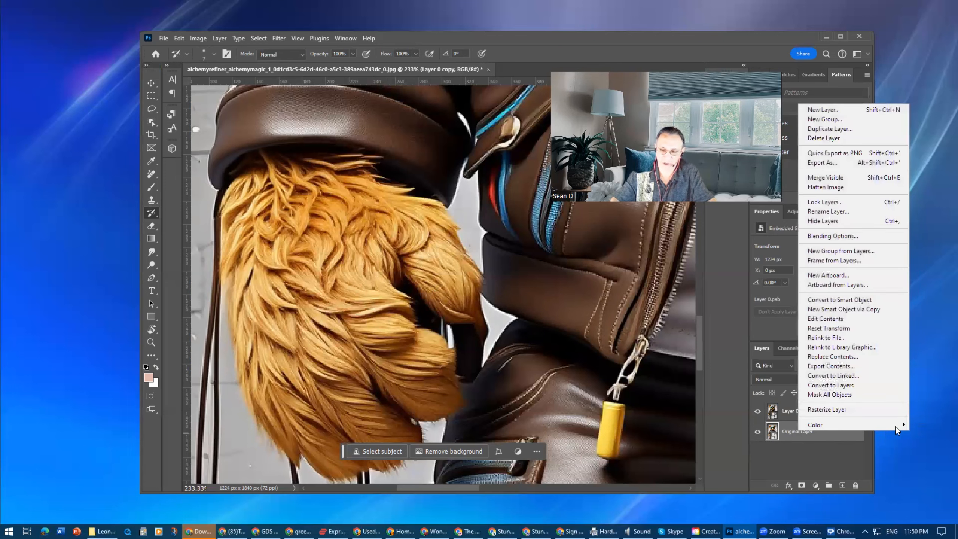
pyautogui.moveTo(899, 424)
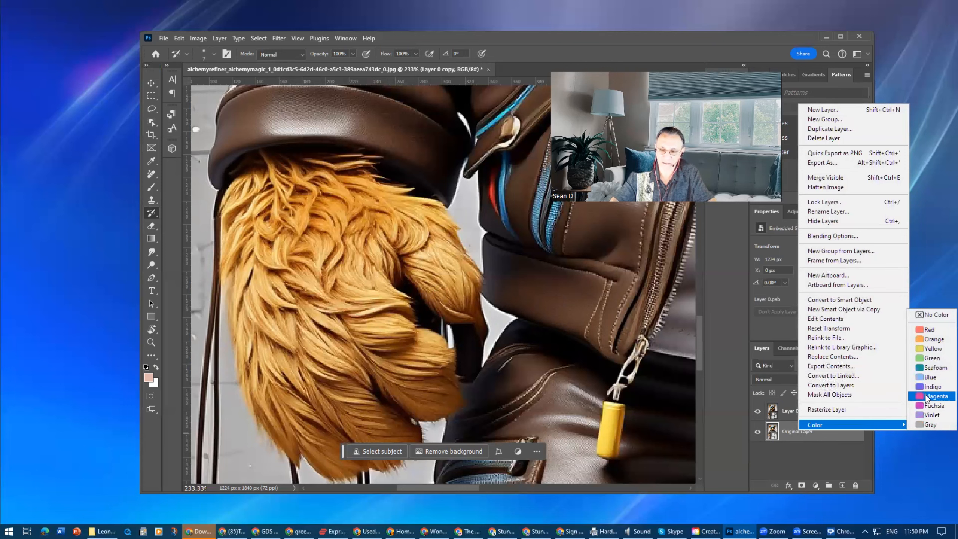
pyautogui.click(925, 407)
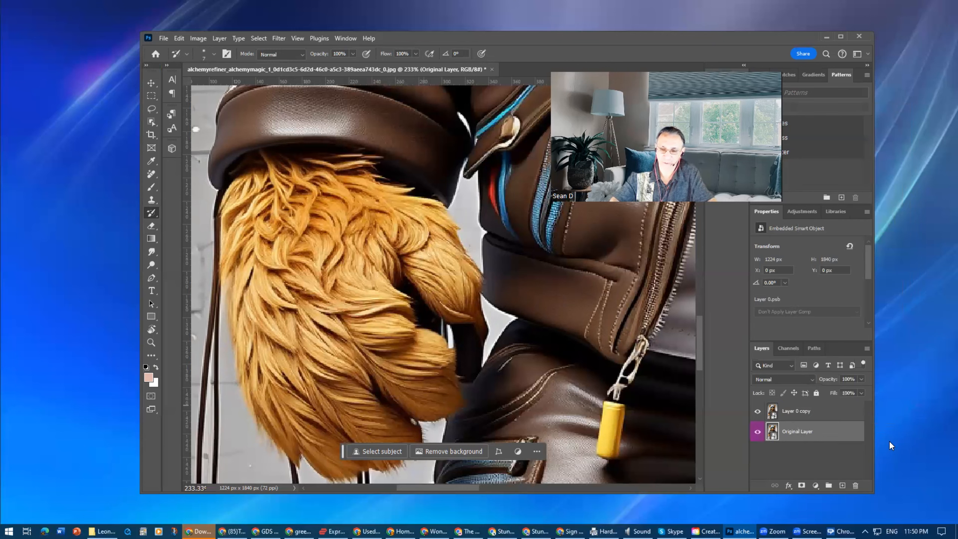
# Step: Enlarge the layer list area and assign the Orange colour label to Layer 0 copy
pyautogui.moveTo(739, 530)
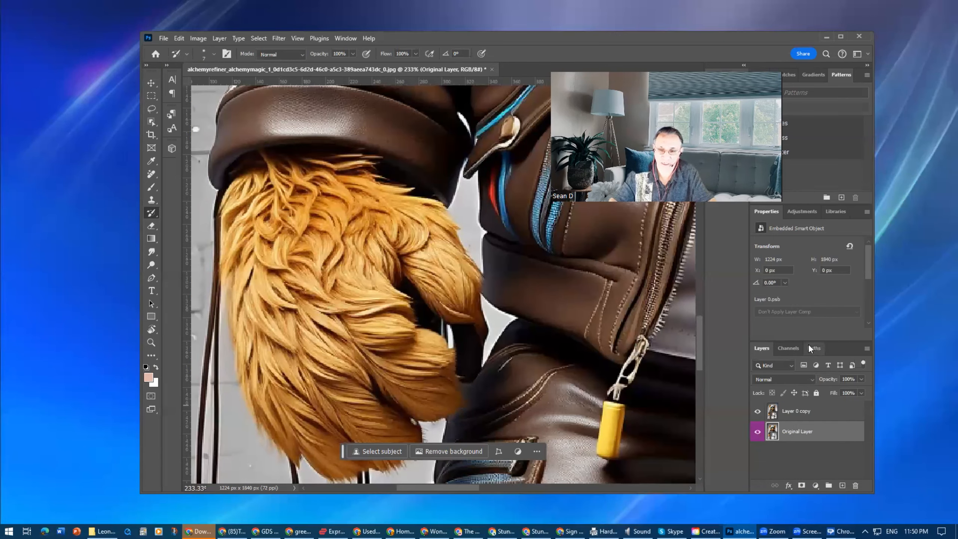
pyautogui.moveTo(799, 339); pyautogui.dragTo(817, 279)
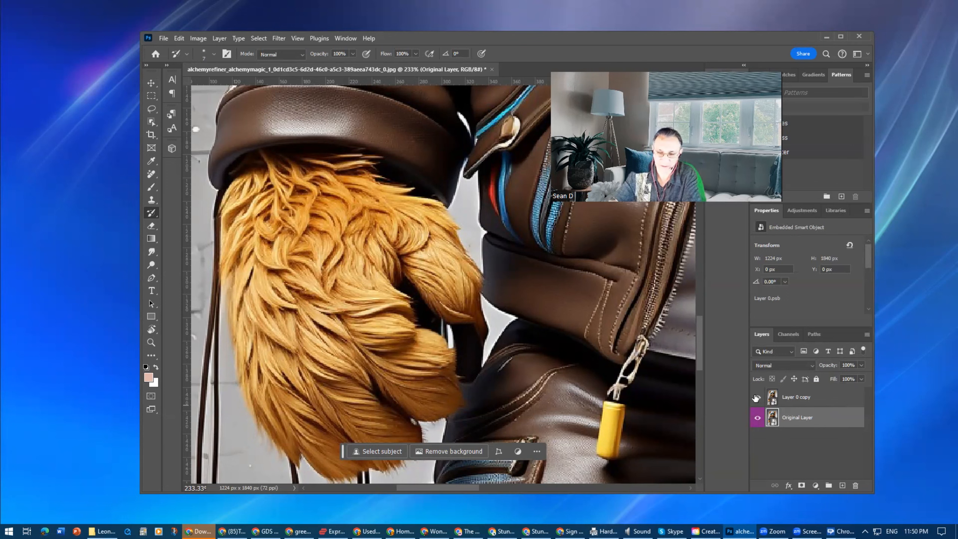
pyautogui.rightClick(794, 395)
pyautogui.moveTo(842, 389)
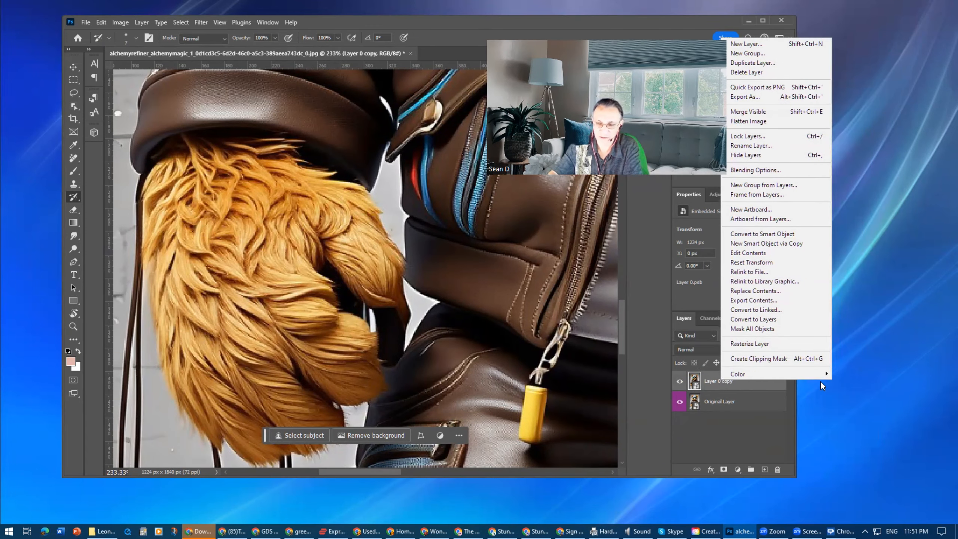
pyautogui.moveTo(821, 377)
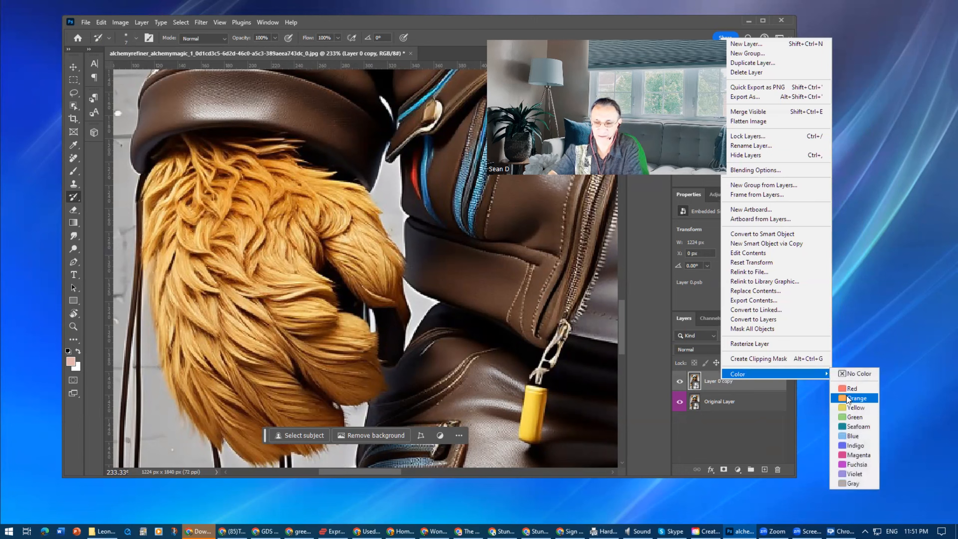
pyautogui.click(846, 395)
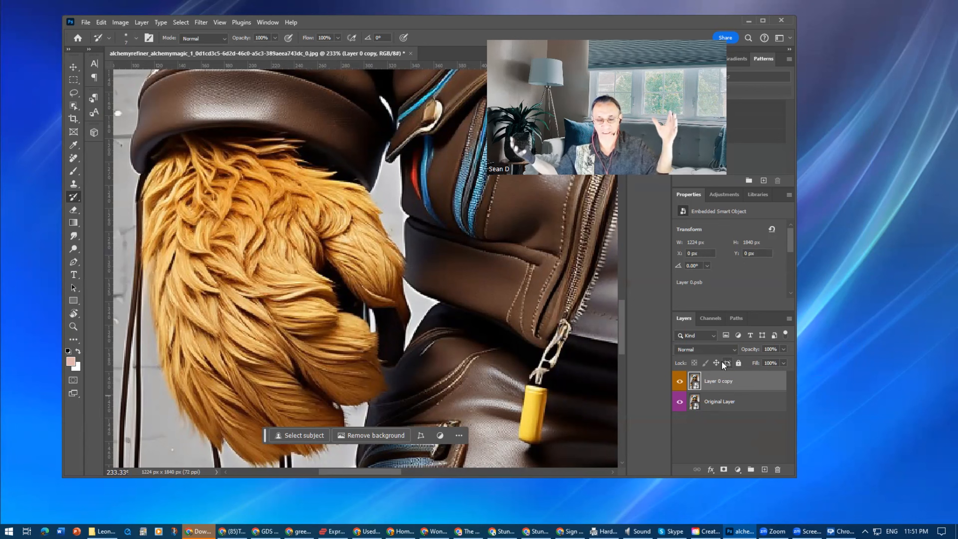
# Step: Switch from the standard Lasso tool to the Magnetic Lasso tool
pyautogui.click(74, 94)
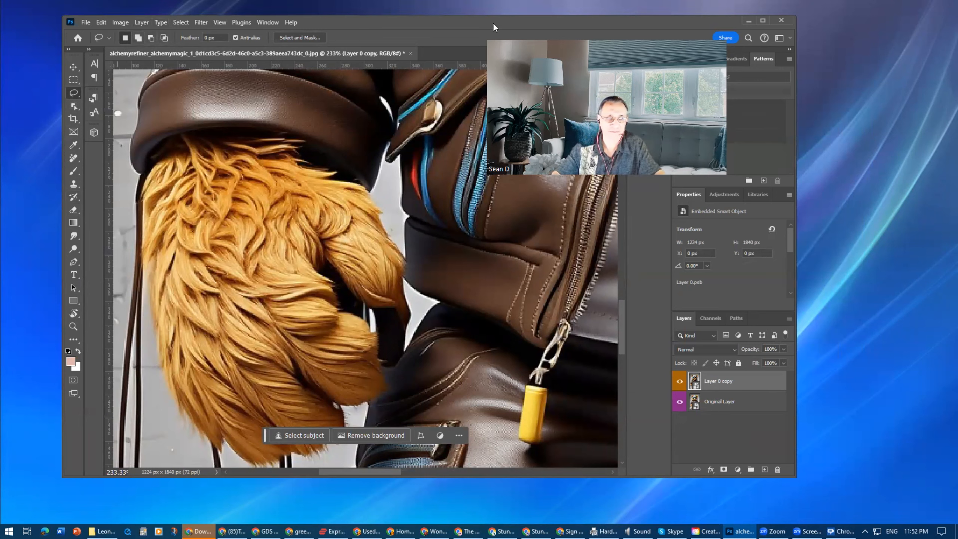
pyautogui.moveTo(393, 21); pyautogui.dragTo(417, 26)
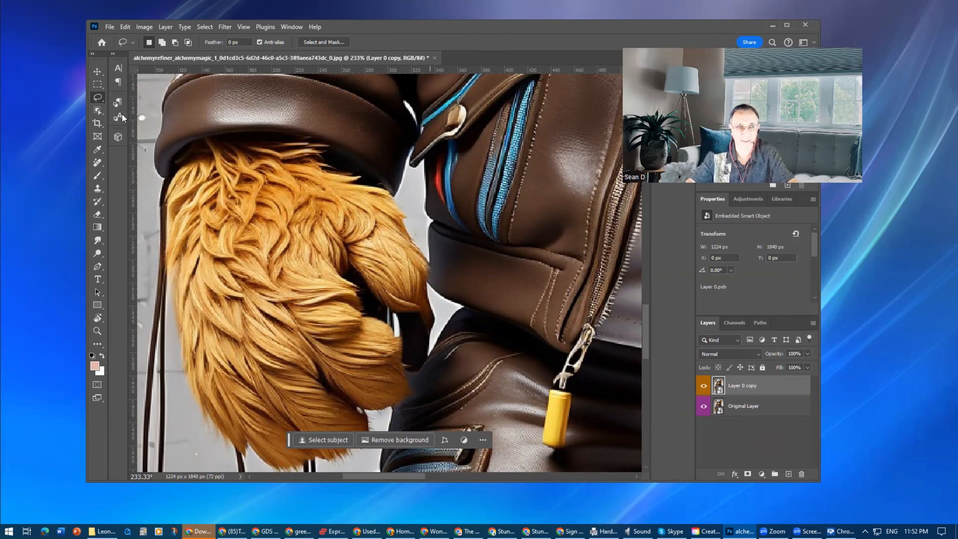
pyautogui.rightClick(99, 98)
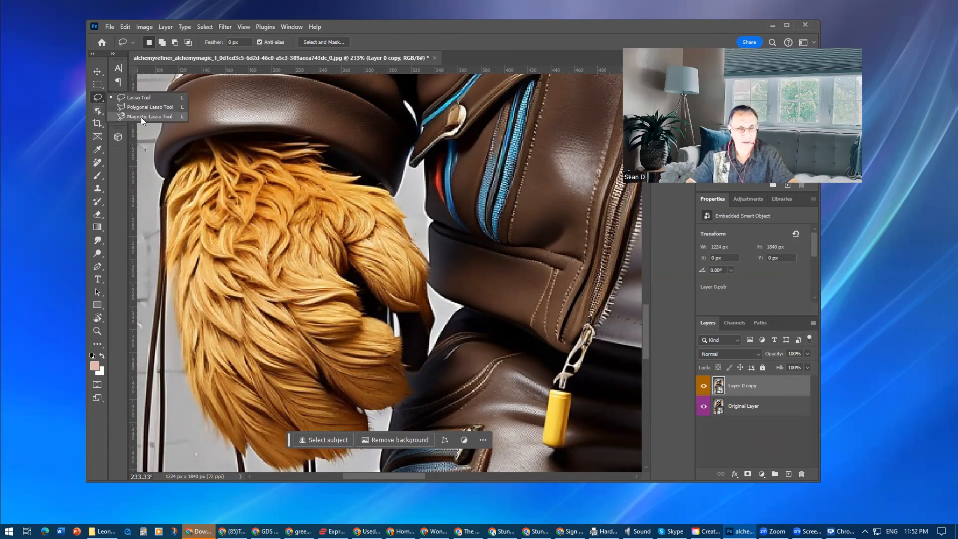
pyautogui.click(160, 116)
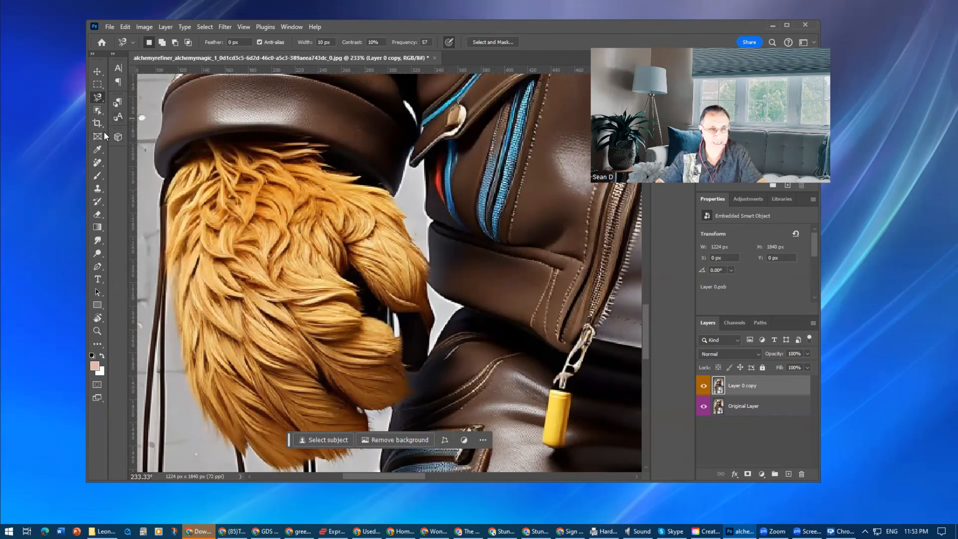
# Step: Activate the Object Selection tool and view the other selection tools in its group
pyautogui.click(99, 110)
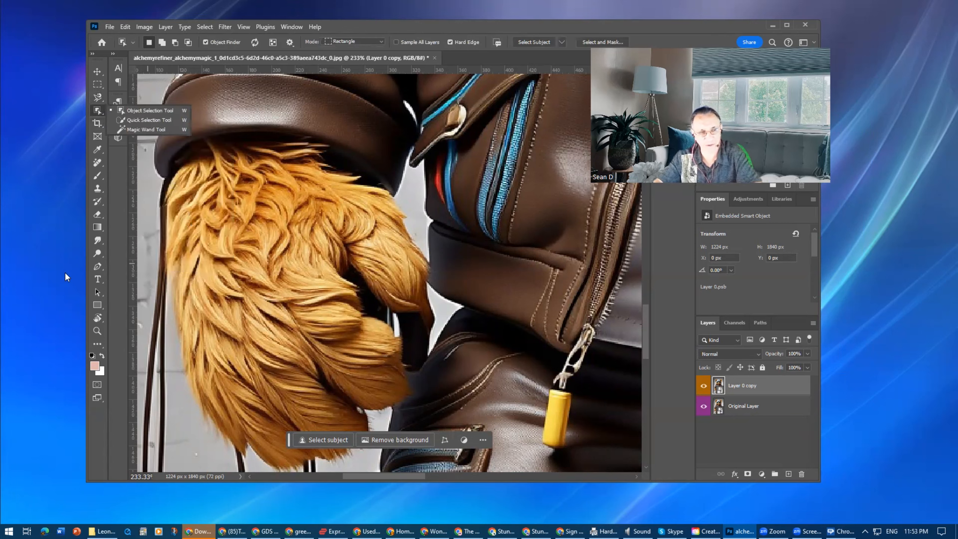
pyautogui.click(50, 142)
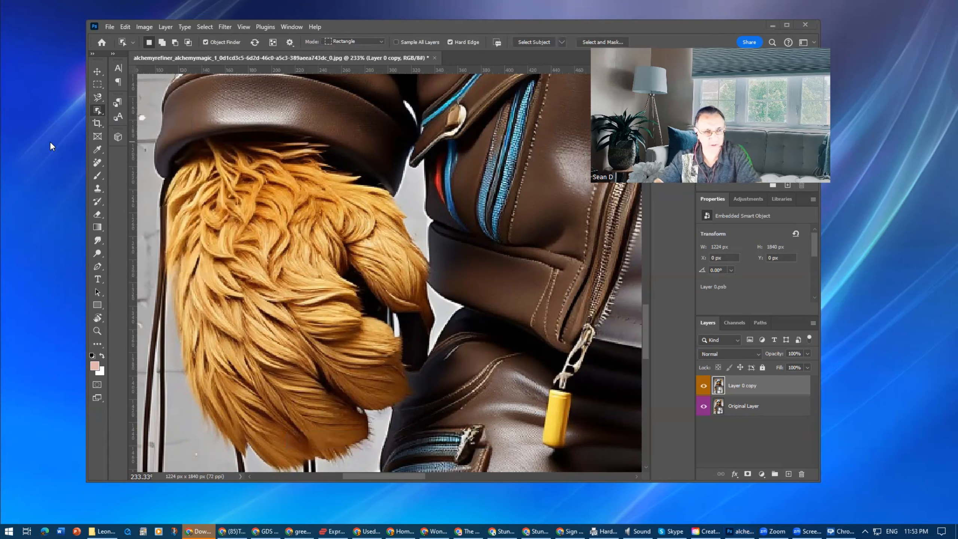
pyautogui.click(97, 109)
# Step: Show the whole bear image at 33.33%, try an Object Selection tool selection on it, and deselect it
pyautogui.hotkey('ctrl', '0')
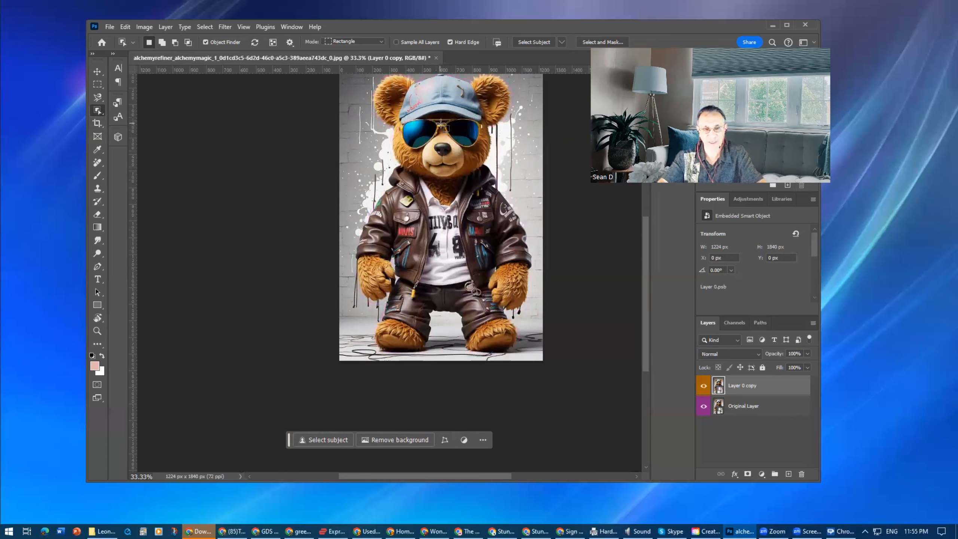
pyautogui.hotkey('ctrl', 'z')
pyautogui.moveTo(296, 345); pyautogui.dragTo(329, 371)
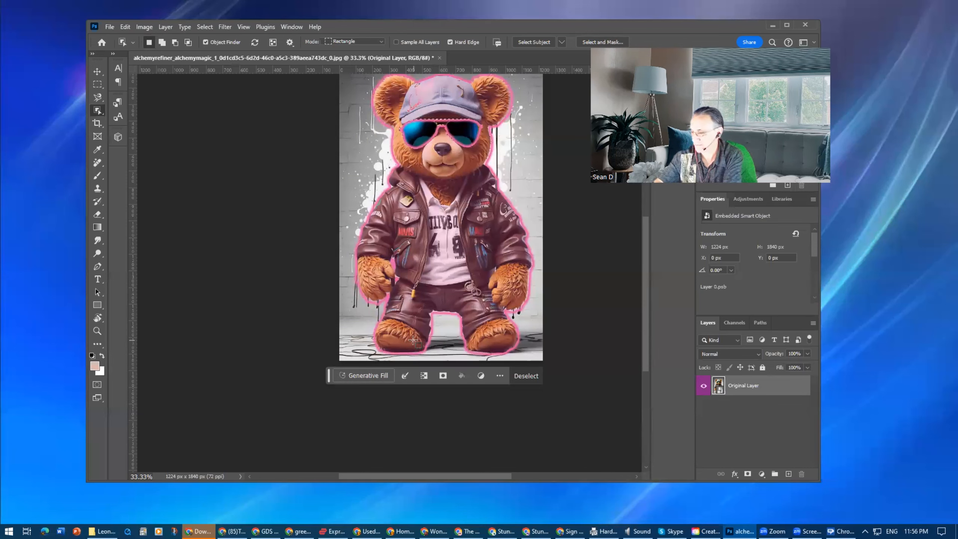
pyautogui.hotkey('ctrl', 'd')
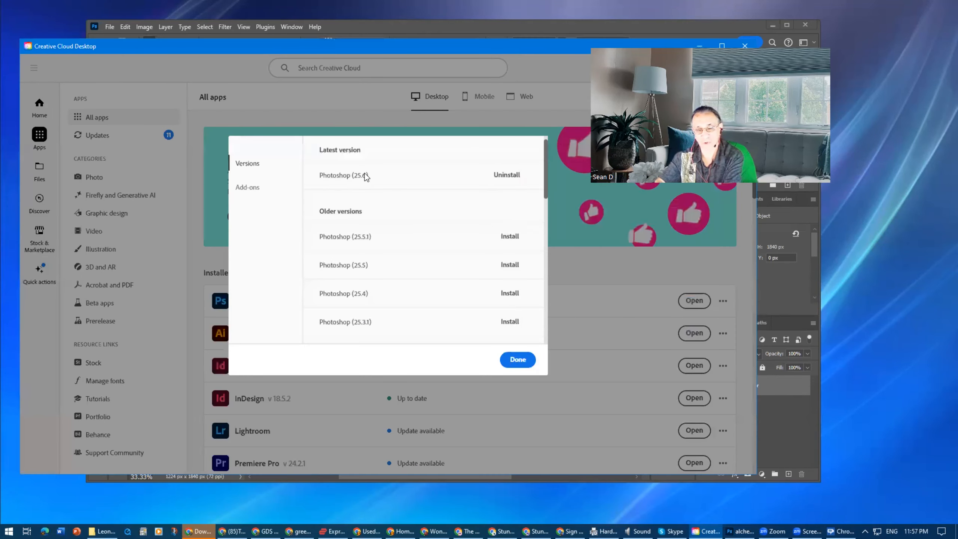
# Step: Look through the older Photoshop versions listed in Creative Cloud Desktop and minimize its window
pyautogui.moveTo(545, 166); pyautogui.dragTo(558, 219)
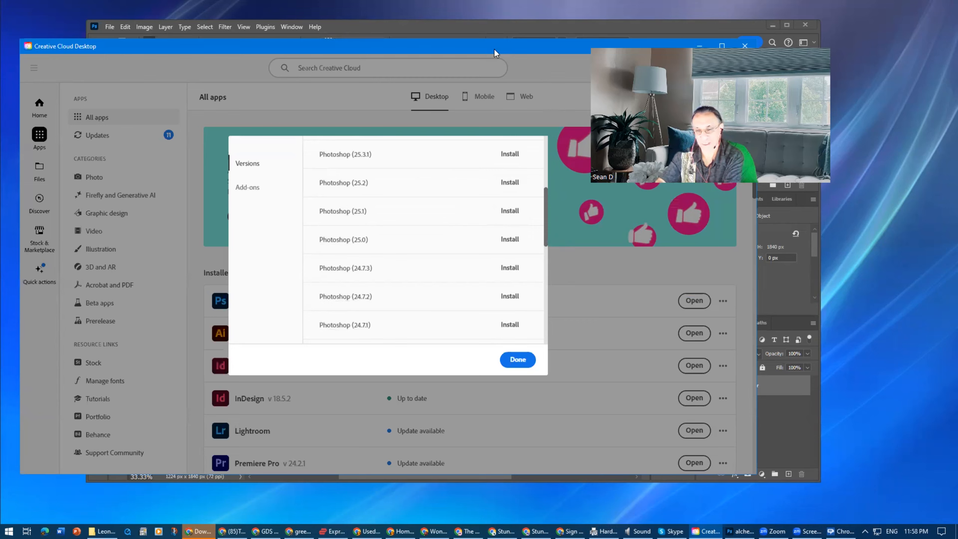
pyautogui.click(700, 46)
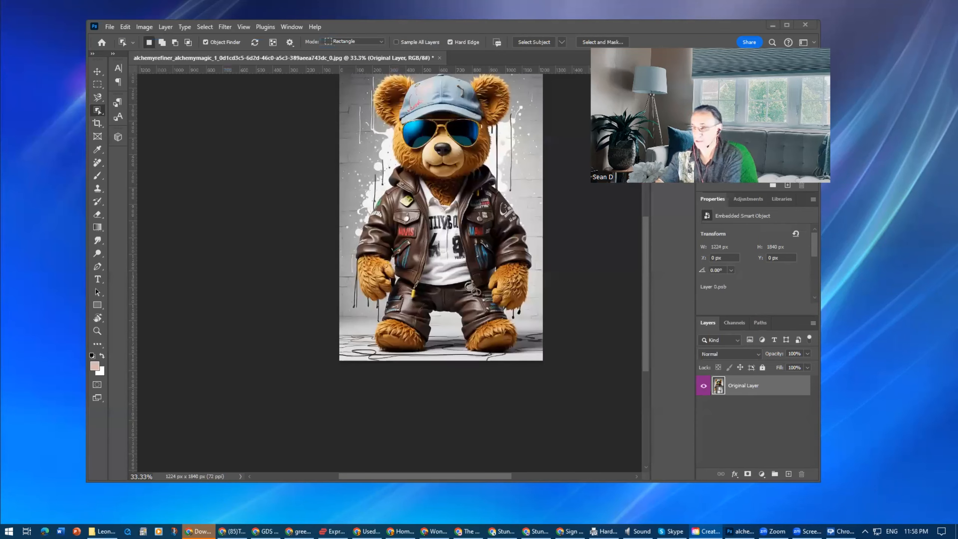